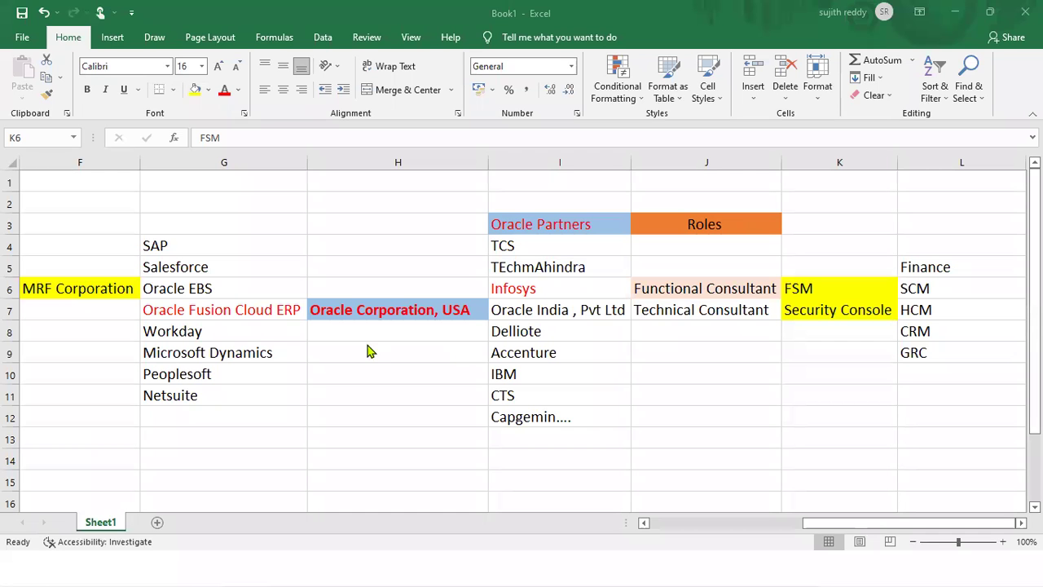
# Step: Review the overview of MRF Corporation, Oracle Fusion Cloud ERP, Oracle partners, consultant roles, functional modules, FSM and Security Console
pyautogui.click(76, 290)
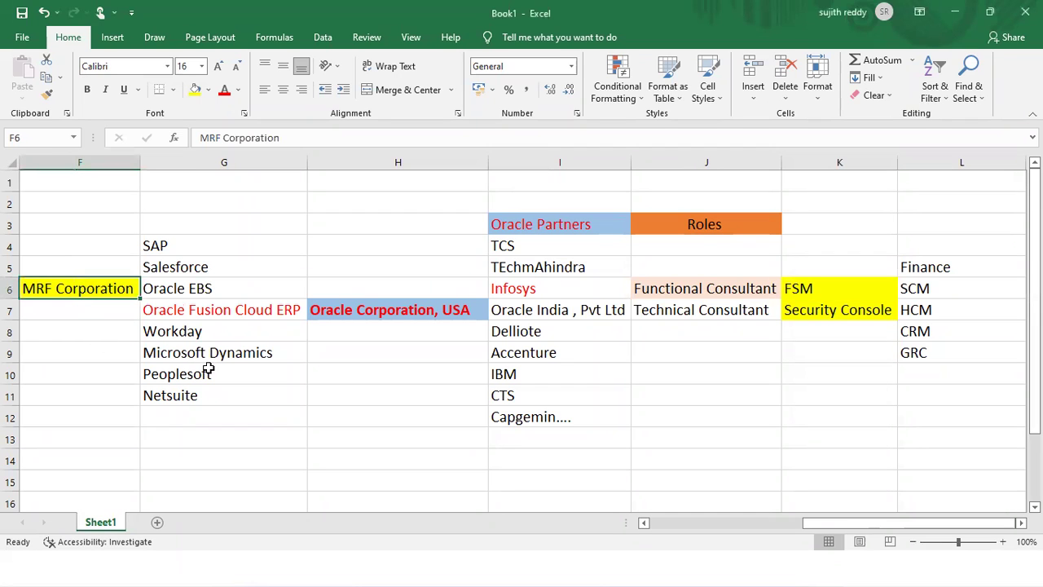
pyautogui.click(225, 310)
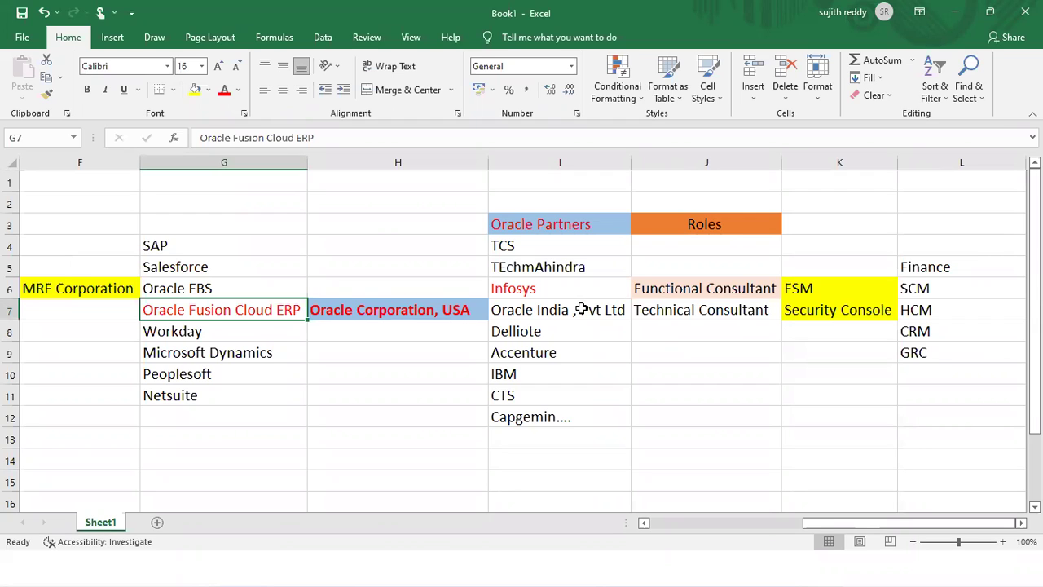
pyautogui.click(575, 232)
pyautogui.moveTo(564, 248); pyautogui.dragTo(570, 414)
pyautogui.click(579, 293)
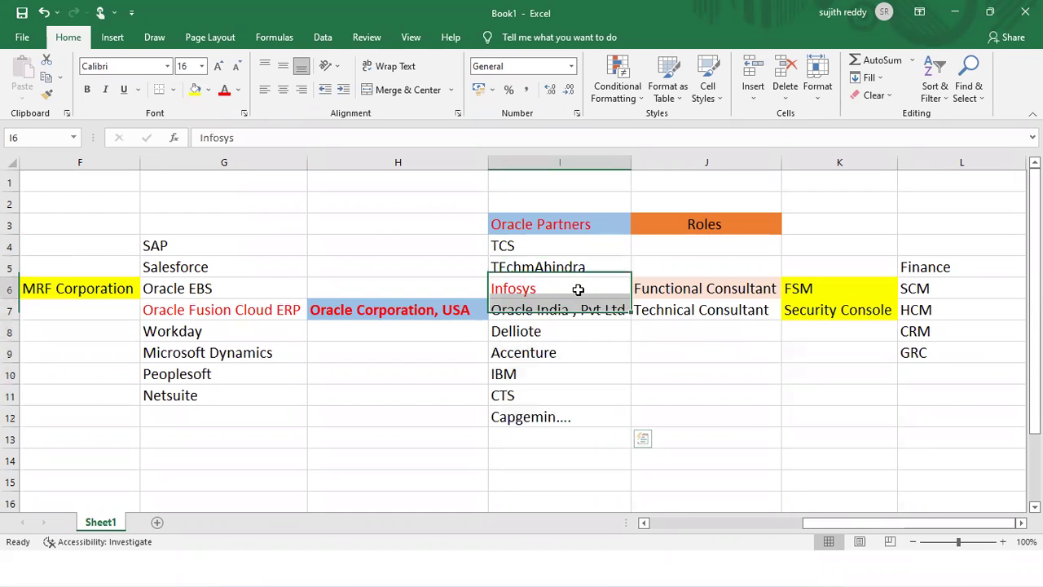
pyautogui.moveTo(714, 268); pyautogui.dragTo(713, 307)
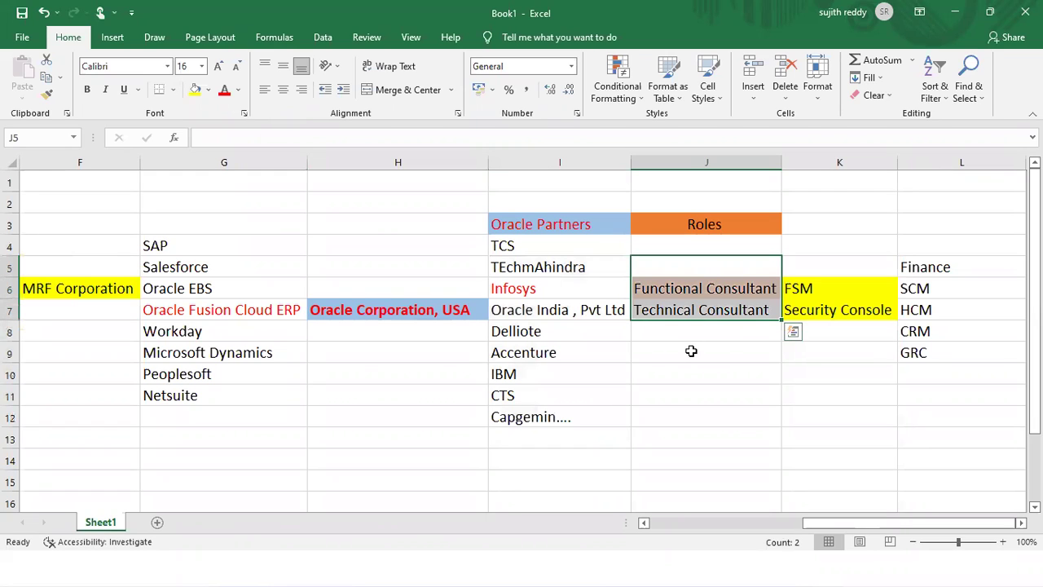
pyautogui.click(701, 288)
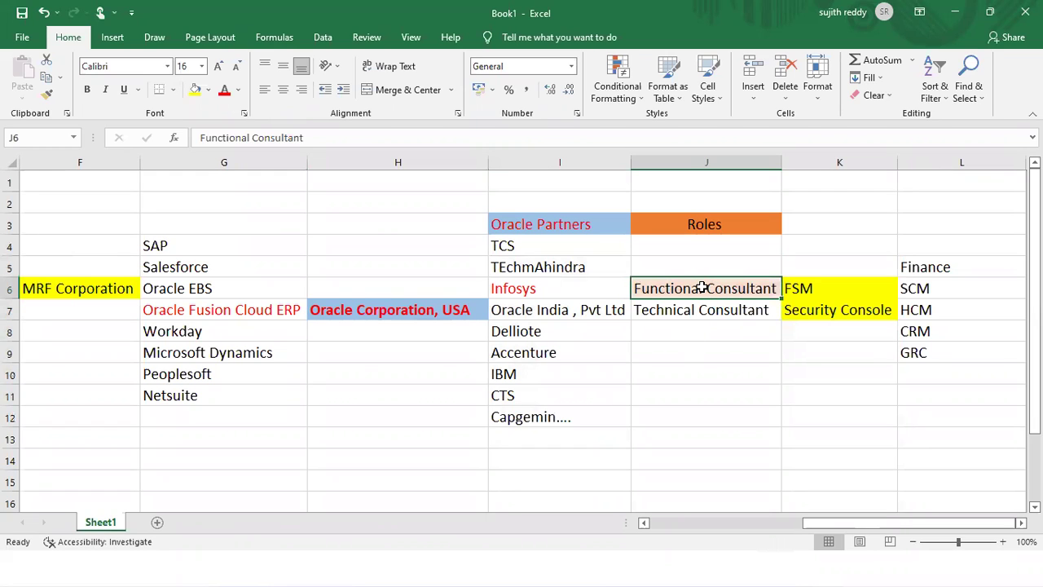
pyautogui.click(697, 307)
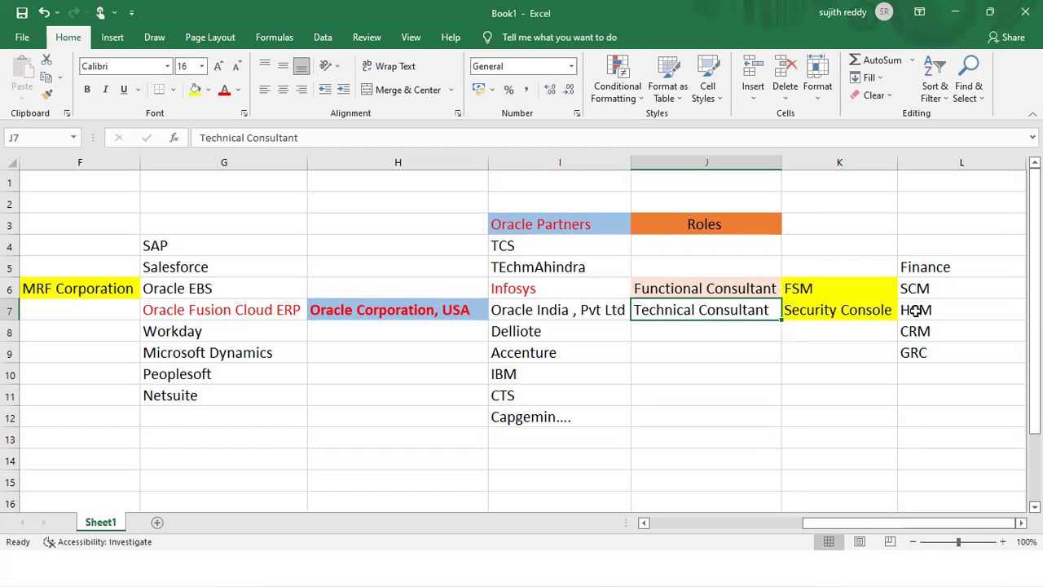
pyautogui.moveTo(959, 266); pyautogui.dragTo(961, 371)
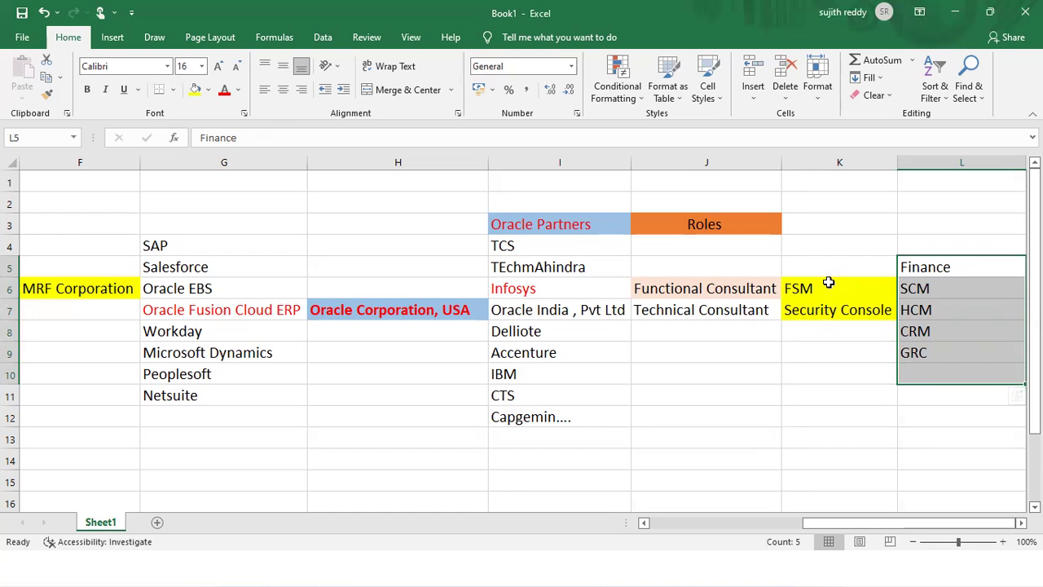
pyautogui.moveTo(826, 306); pyautogui.dragTo(826, 294)
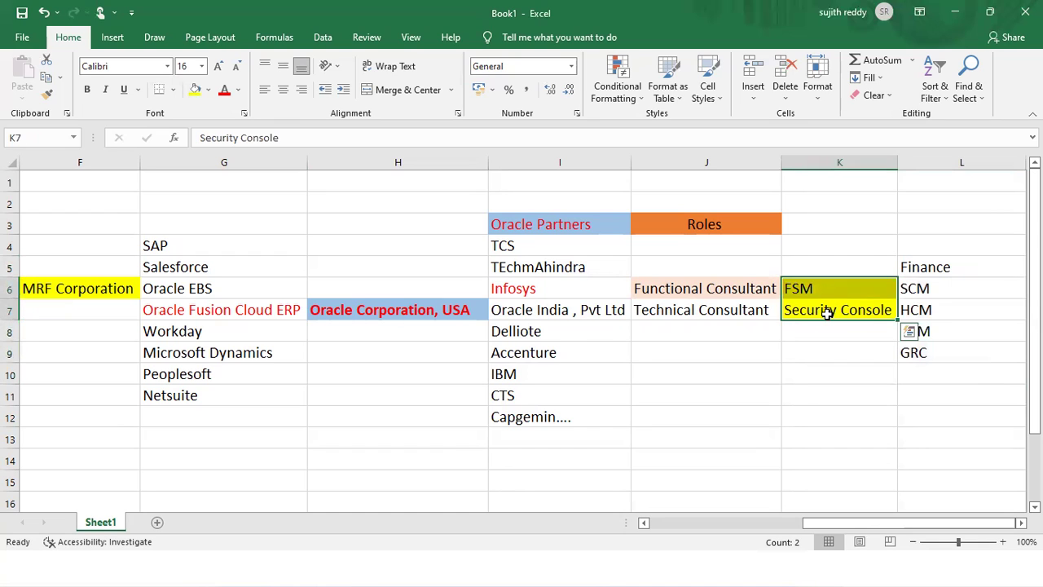
pyautogui.click(827, 314)
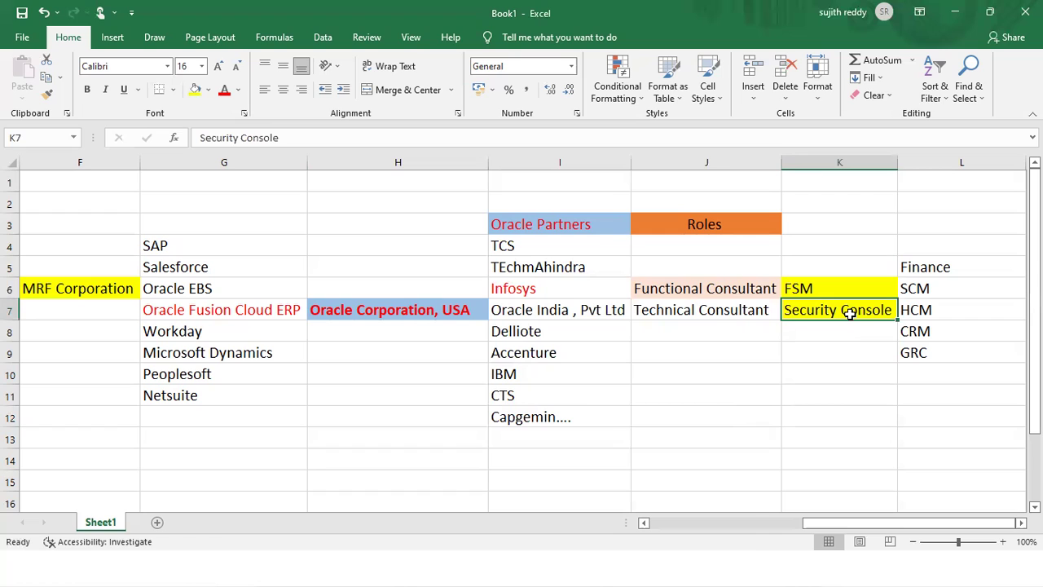
# Step: Examine how the MRF Corporation cell relates to the Oracle Fusion Cloud ERP entry in the neighbouring column
pyautogui.click(162, 312)
pyautogui.click(84, 291)
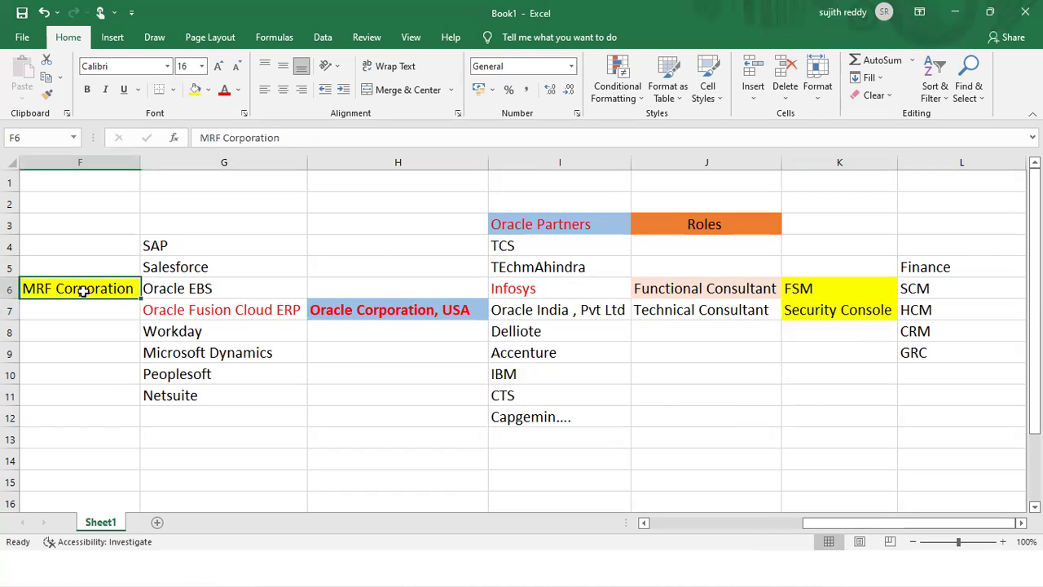
pyautogui.click(176, 315)
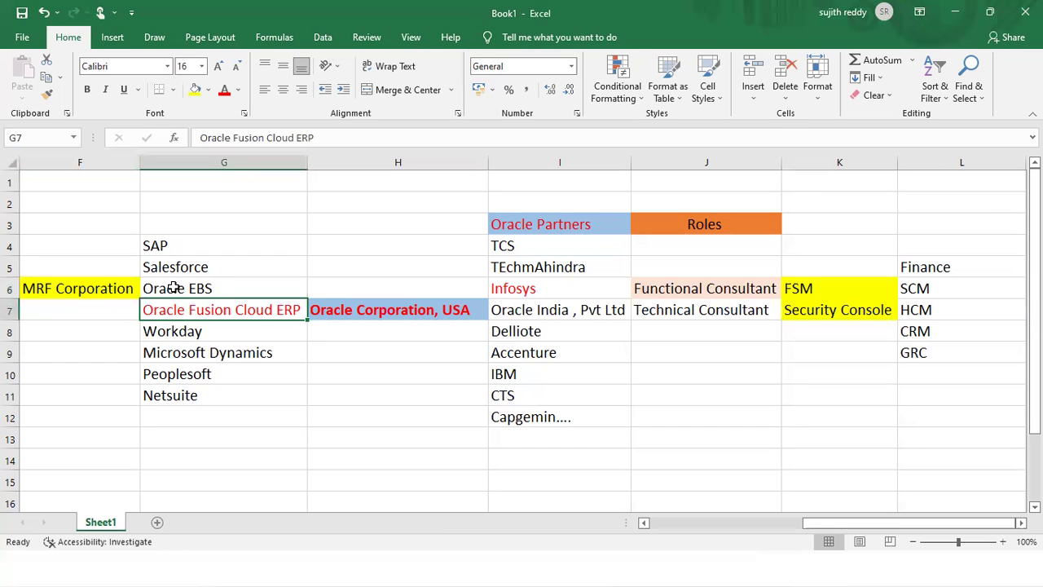
pyautogui.click(96, 290)
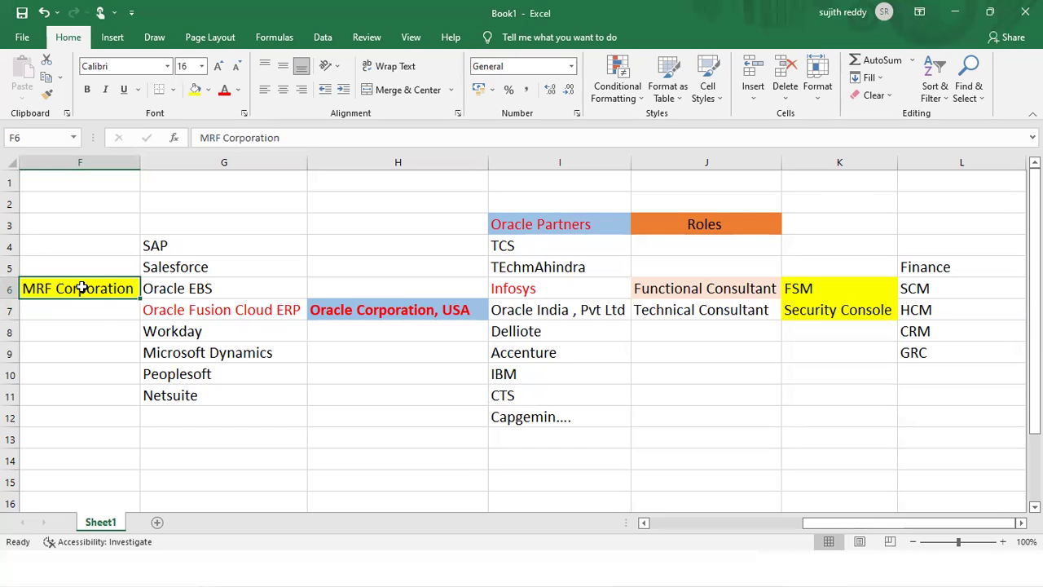
pyautogui.click(187, 309)
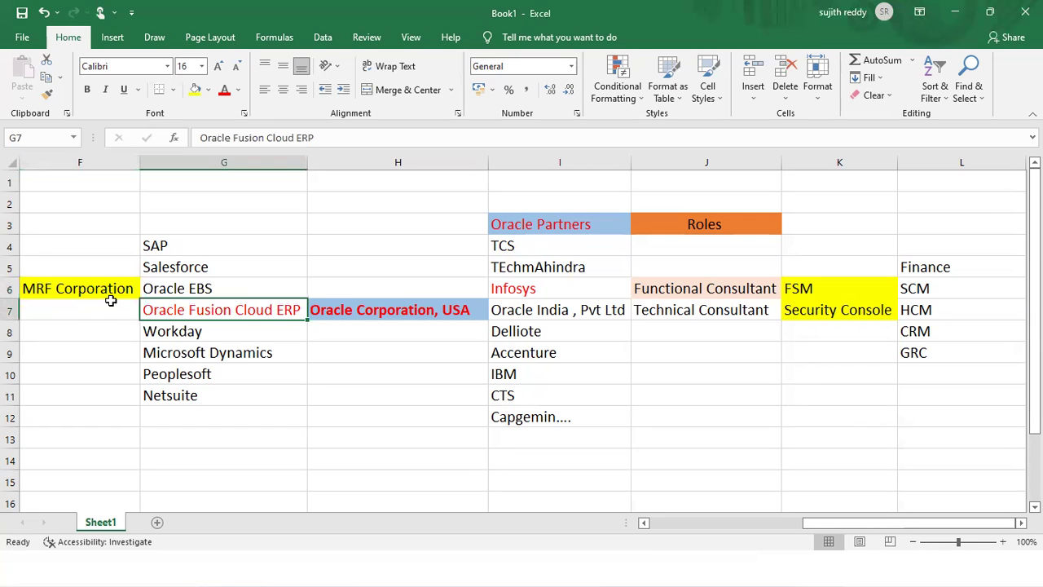
pyautogui.click(83, 291)
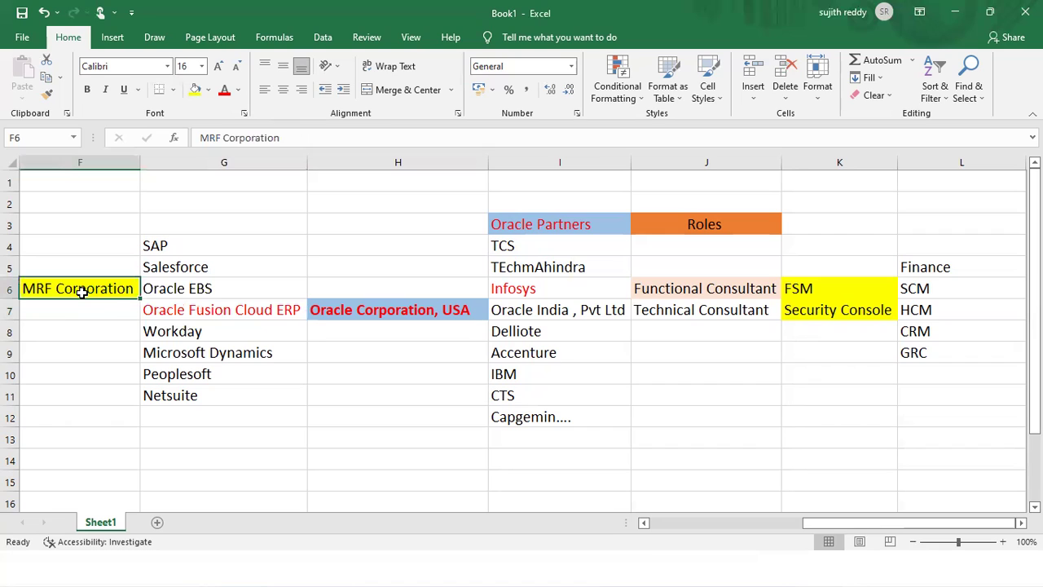
pyautogui.click(182, 315)
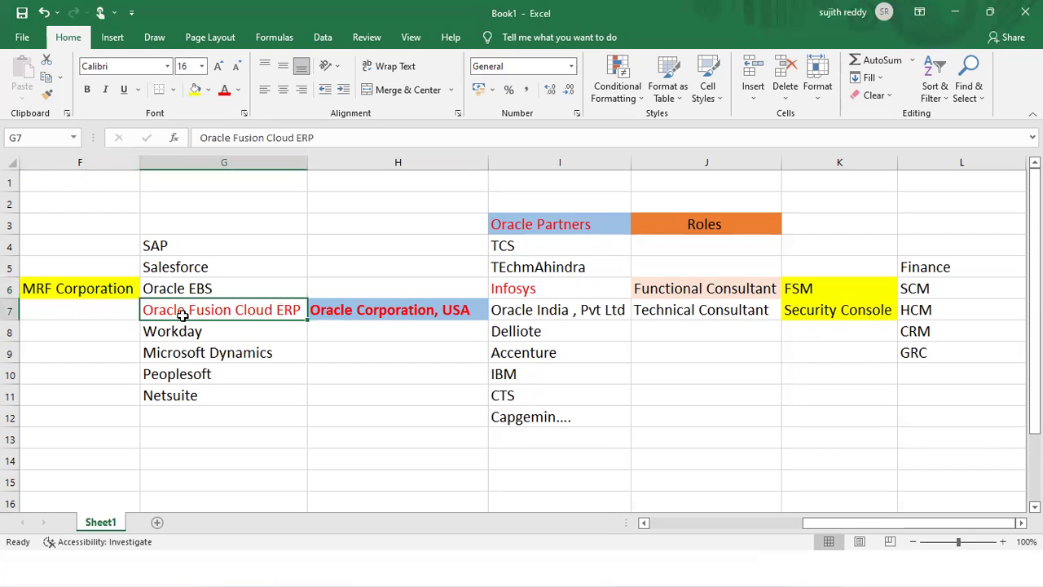
pyautogui.click(121, 291)
pyautogui.click(177, 318)
pyautogui.click(96, 289)
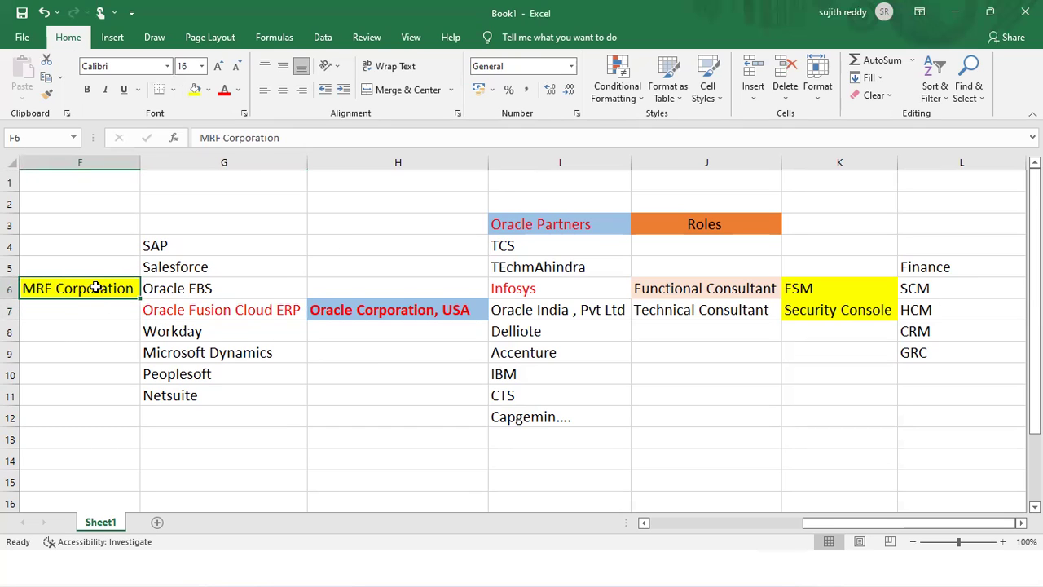
# Step: Widen column F slightly and enter 10000 in cell F7, below MRF Corporation
pyautogui.moveTo(141, 163)
pyautogui.mouseDown()
pyautogui.moveTo(184, 168)
pyautogui.moveTo(149, 168)
pyautogui.mouseUp()
pyautogui.click(83, 309)
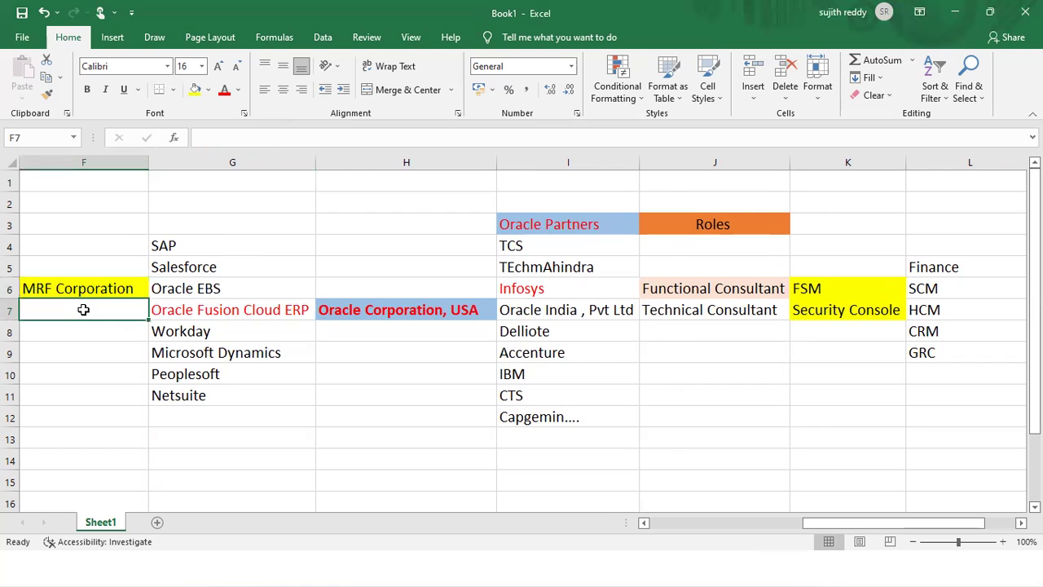
pyautogui.write('10000')
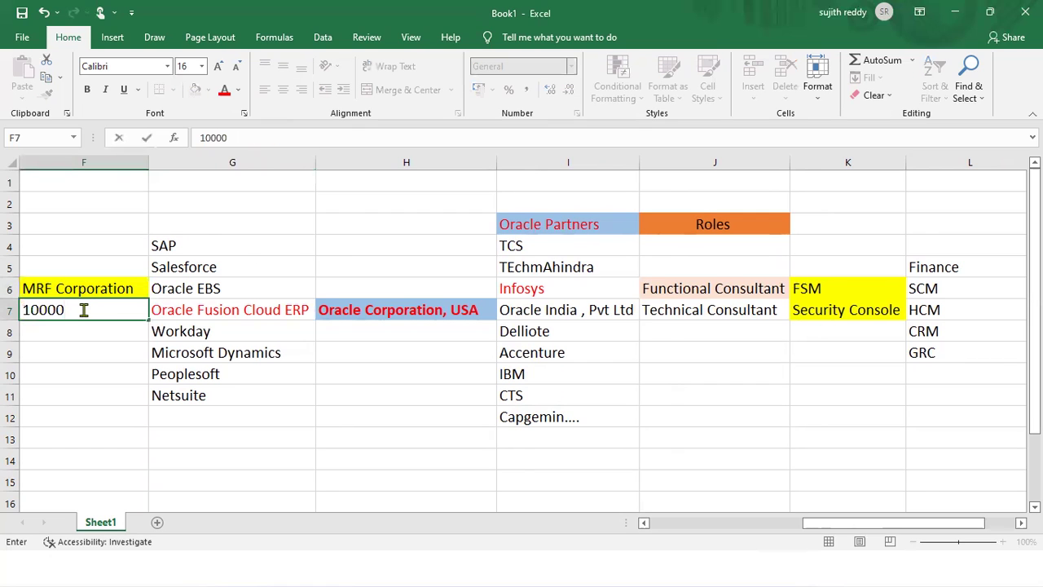
pyautogui.press('Return')
pyautogui.click(83, 310)
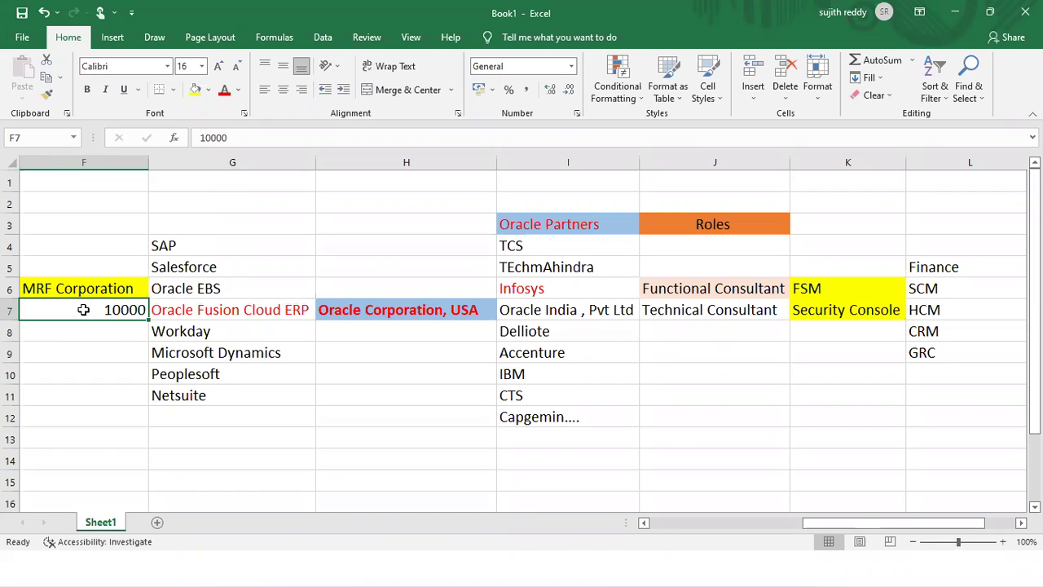
# Step: Enter "4000-Computers" in cell F8 and "2000-Fusion Users" in cell F9
pyautogui.press('Down')
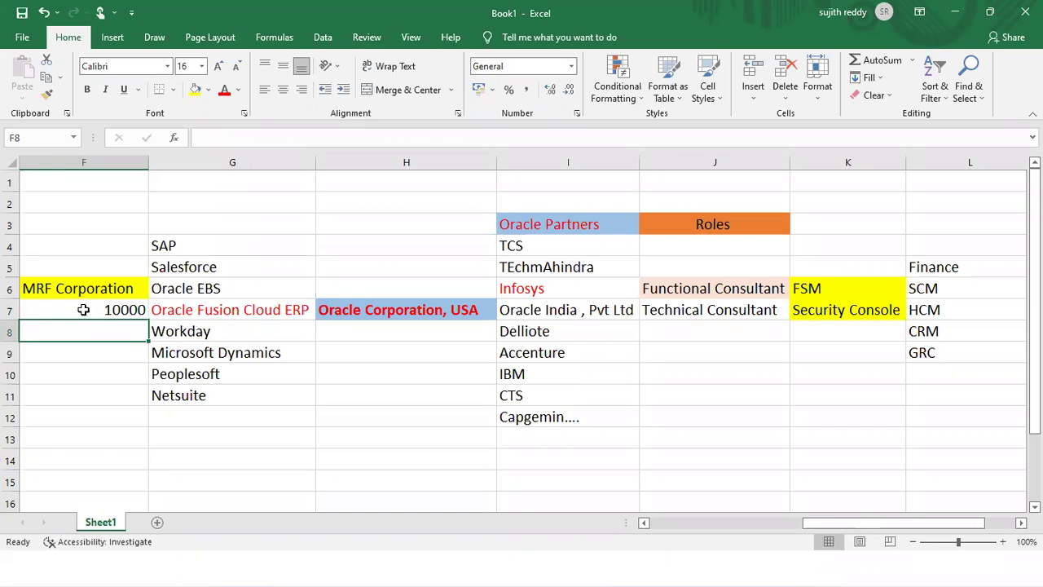
pyautogui.write('4000')
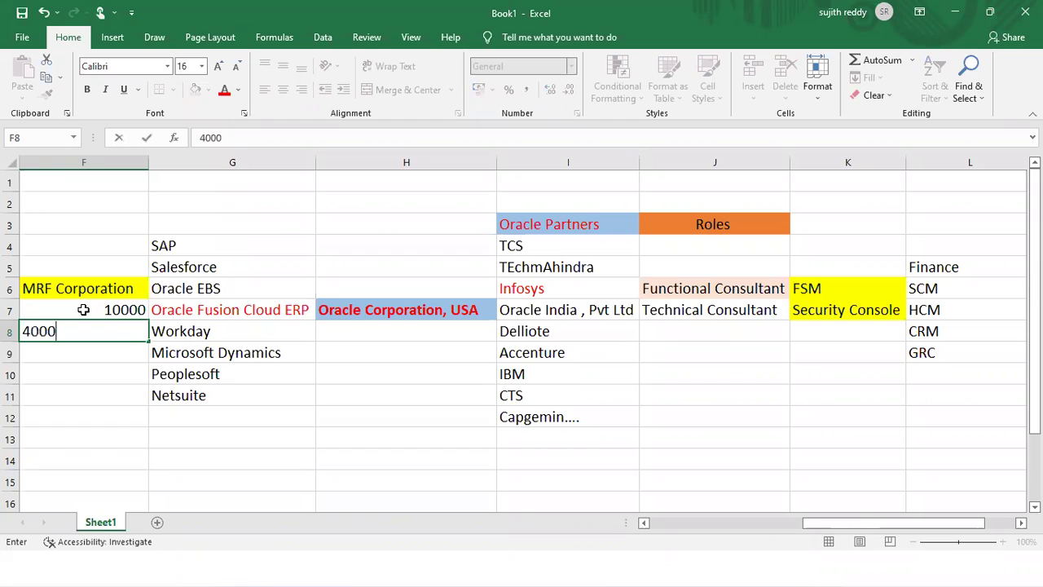
pyautogui.write('-Computers')
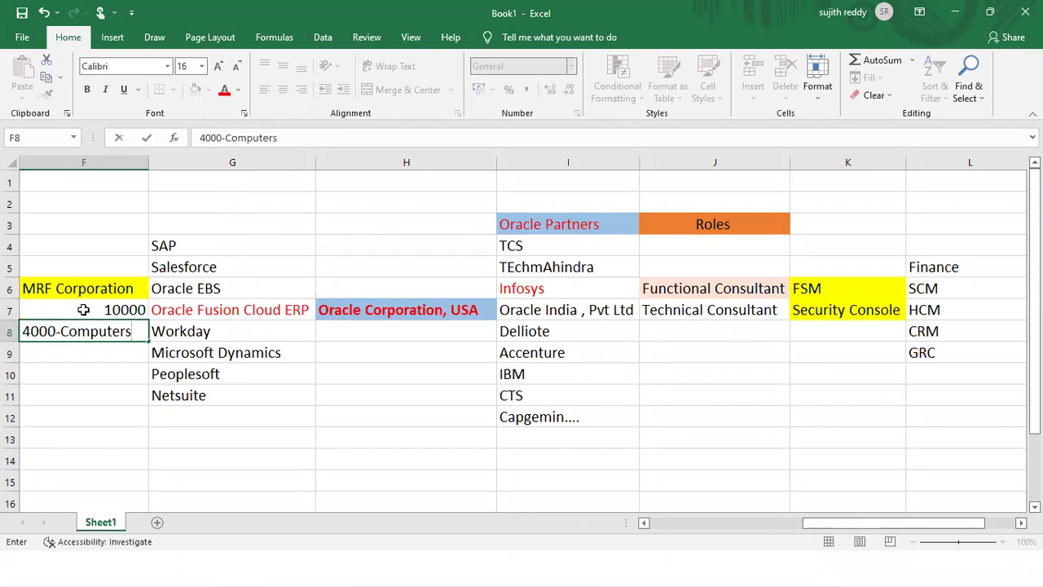
pyautogui.press('Return')
pyautogui.write('2')
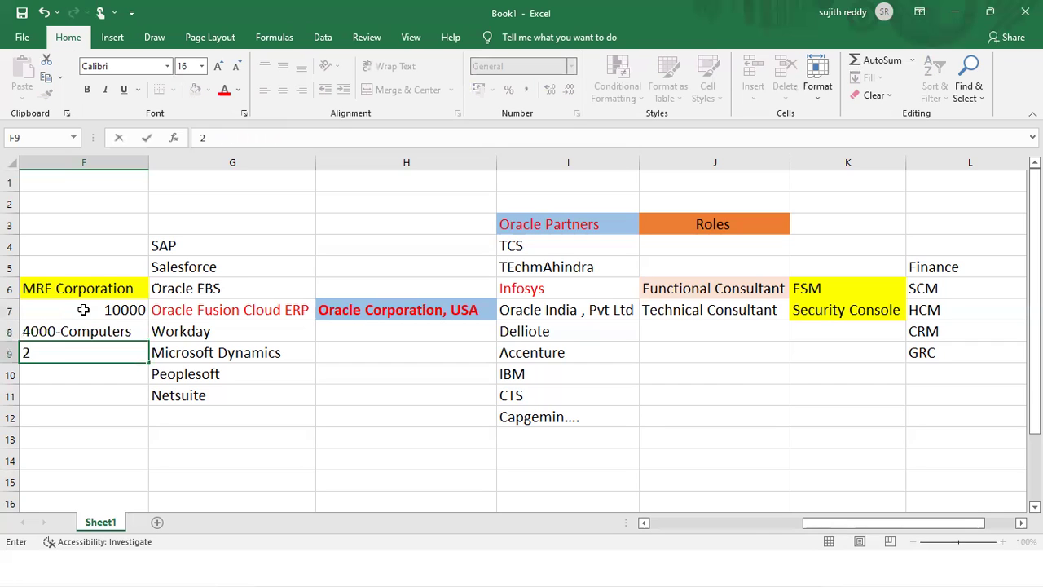
pyautogui.write('000-Fusion ')
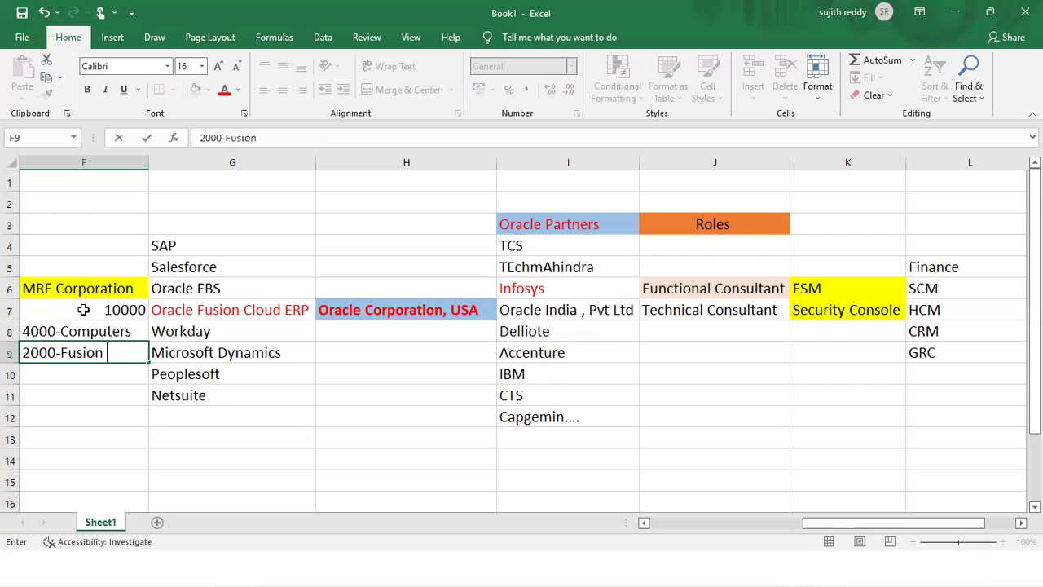
pyautogui.write('Users')
pyautogui.press('Return')
pyautogui.press('Up')
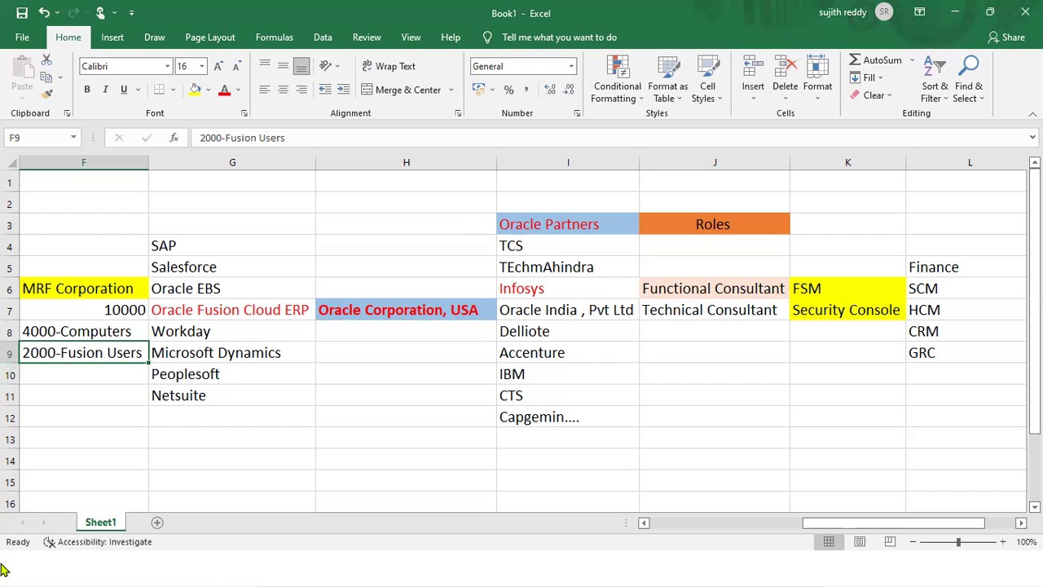
pyautogui.click(871, 309)
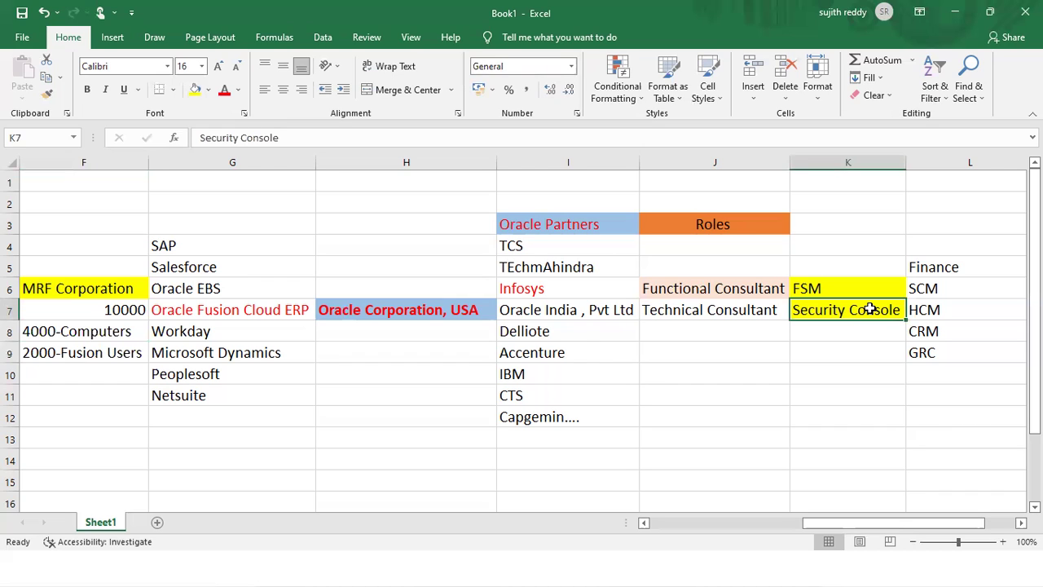
pyautogui.click(131, 288)
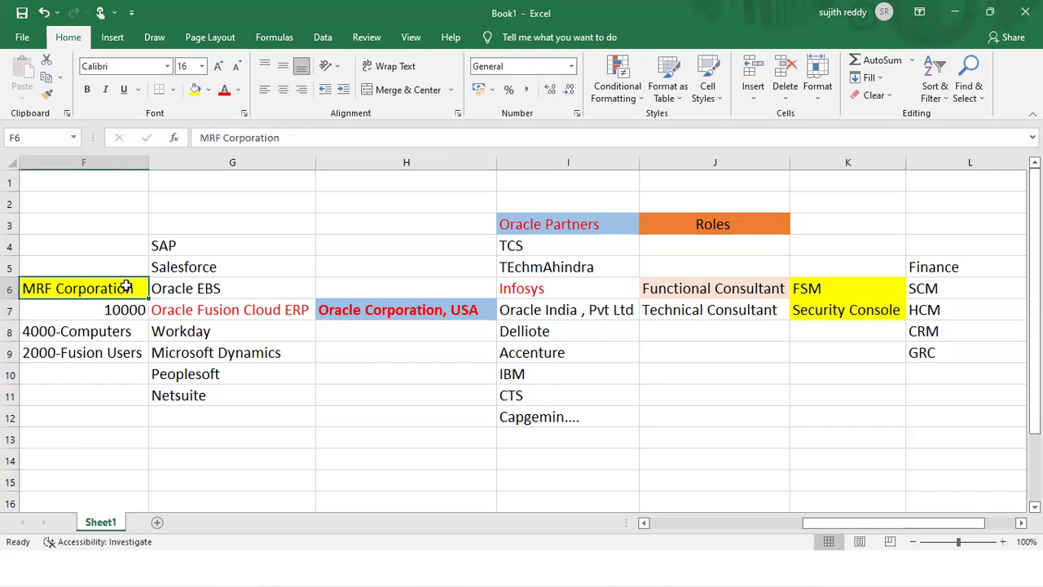
pyautogui.click(203, 309)
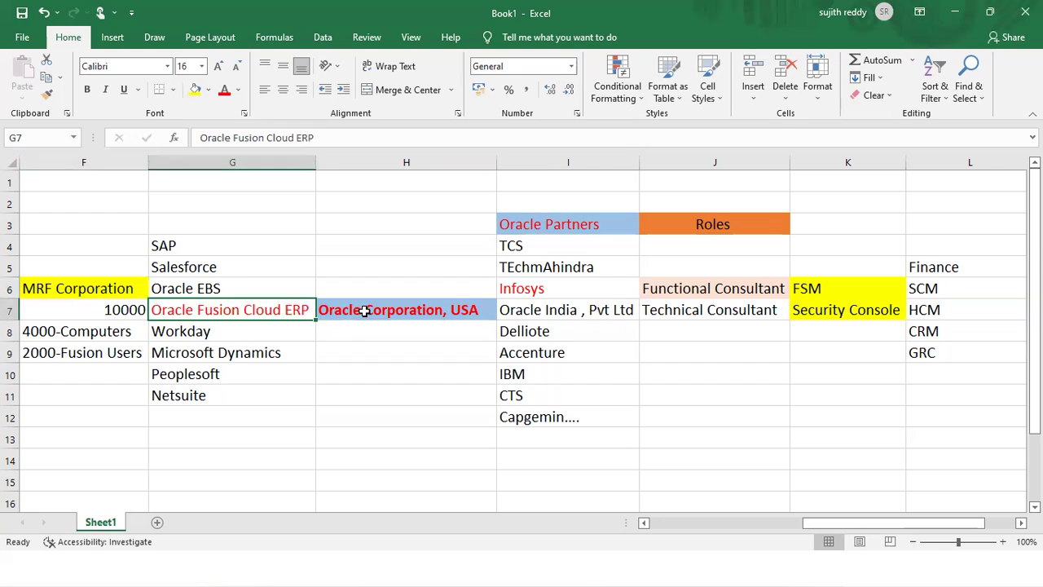
pyautogui.click(322, 311)
pyautogui.moveTo(322, 310); pyautogui.dragTo(312, 310)
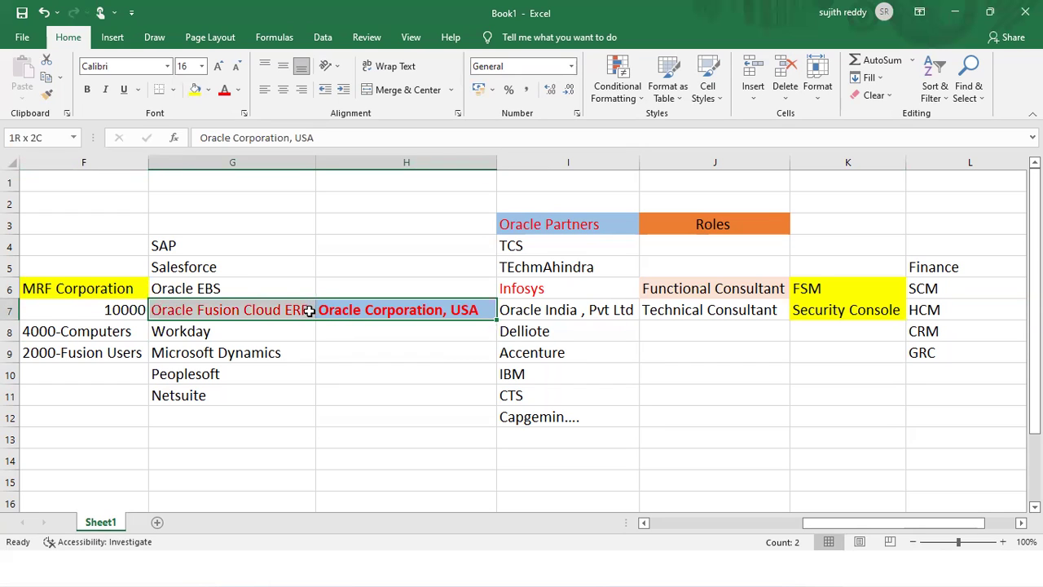
# Step: Centre the number in cell F7, below MRF Corporation, horizontally
pyautogui.click(109, 354)
pyautogui.click(120, 311)
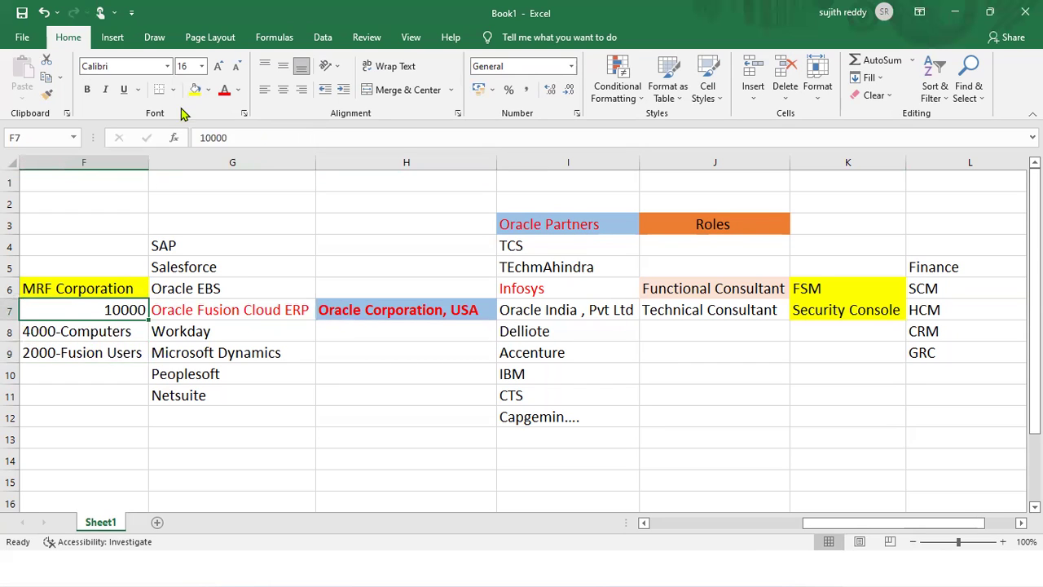
pyautogui.click(283, 94)
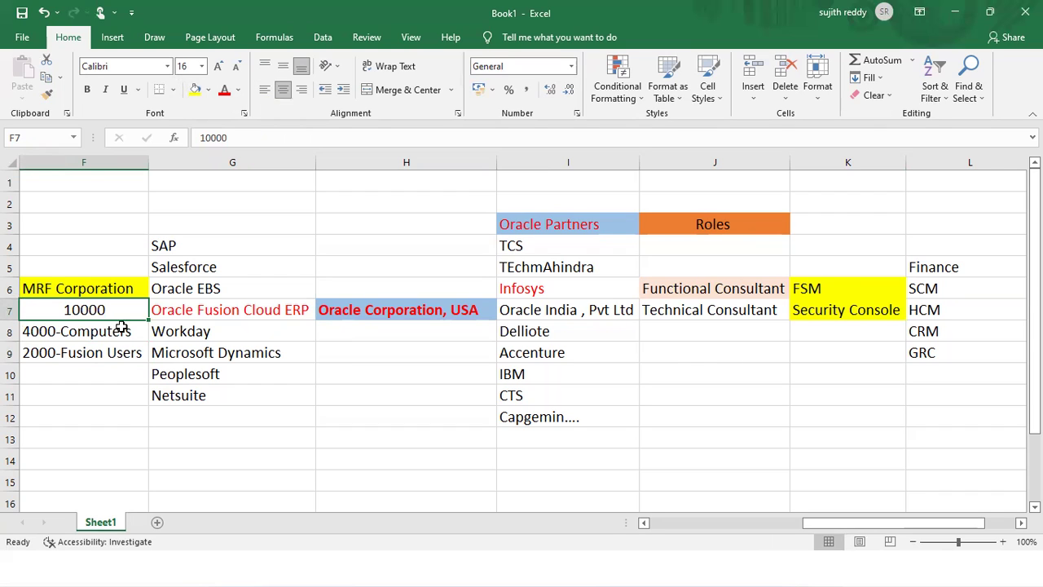
pyautogui.click(112, 355)
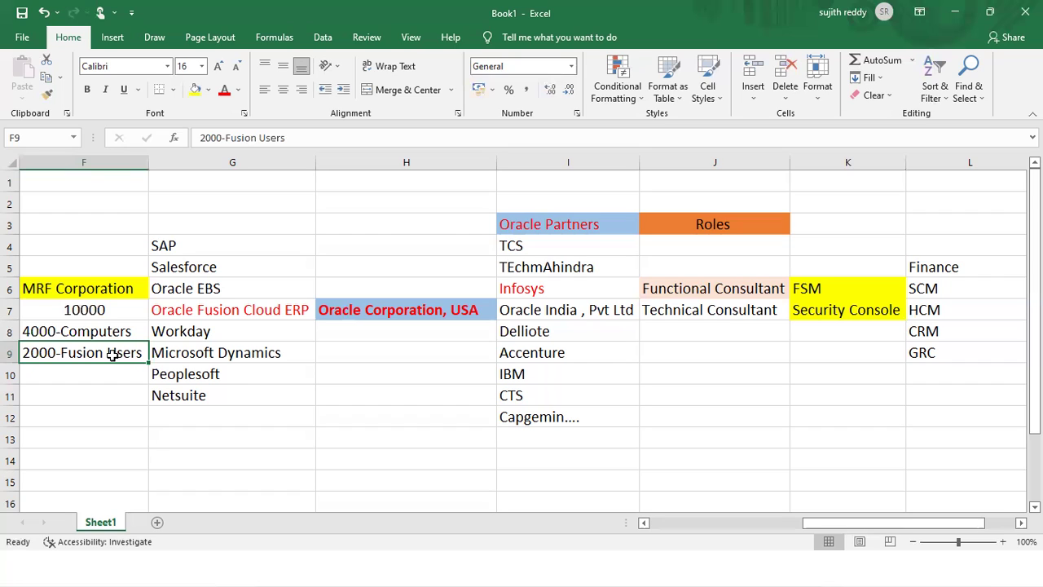
pyautogui.click(254, 313)
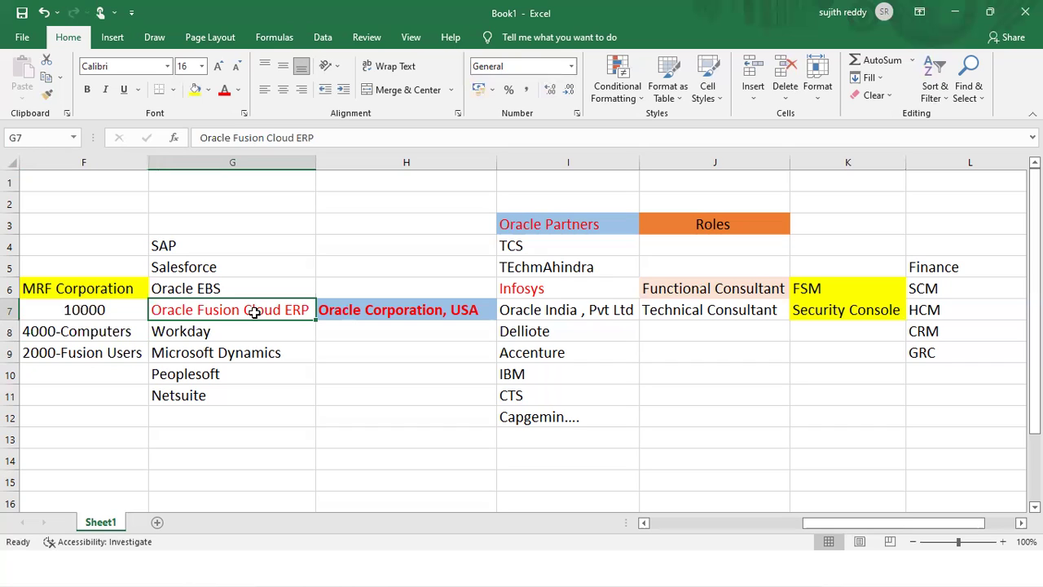
pyautogui.click(135, 355)
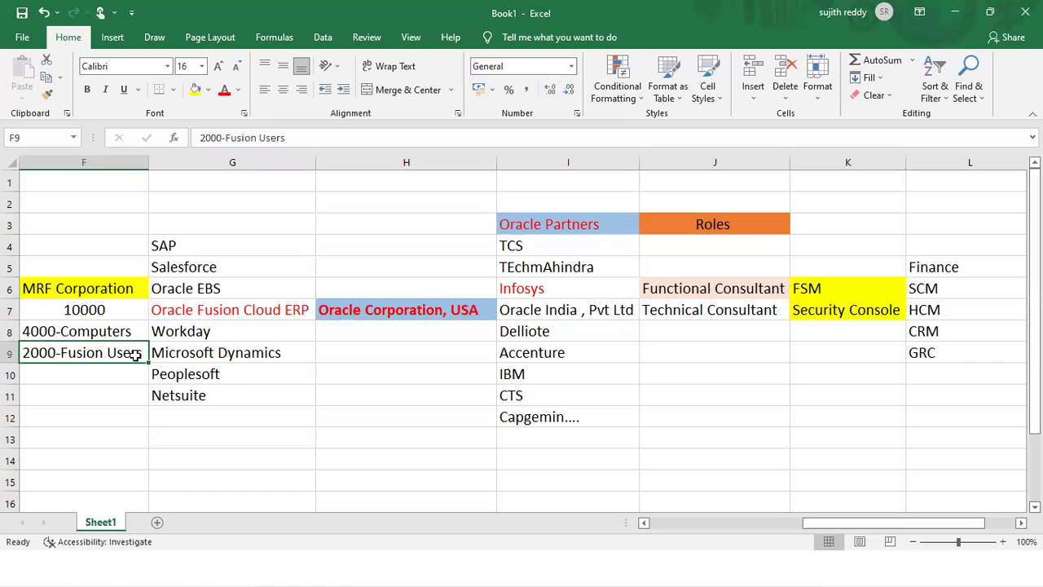
pyautogui.click(375, 310)
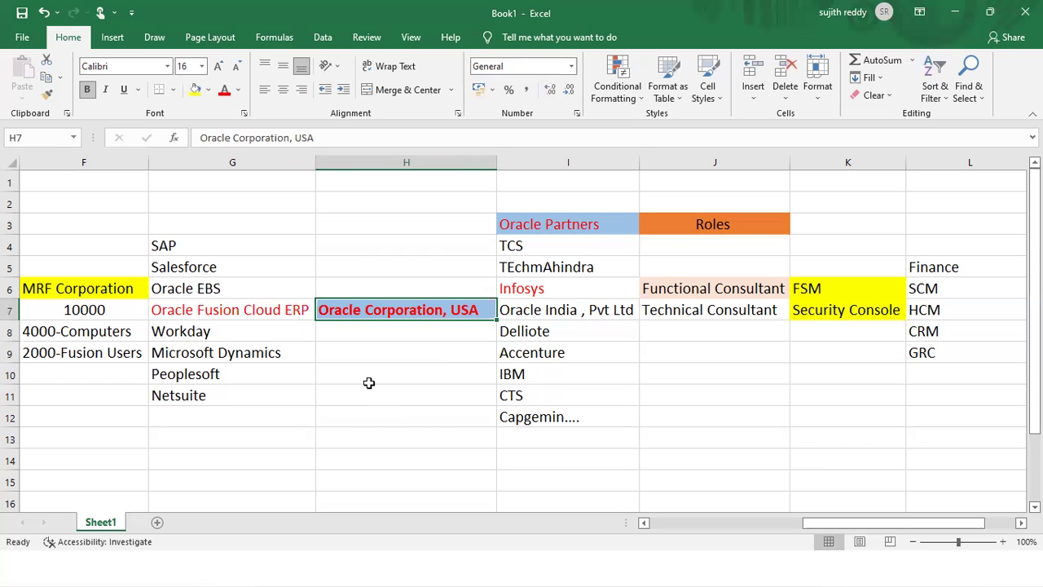
# Step: Switch from the sheet to Oracle Fusion Applications and open Security Console from the Tools group
pyautogui.click(824, 310)
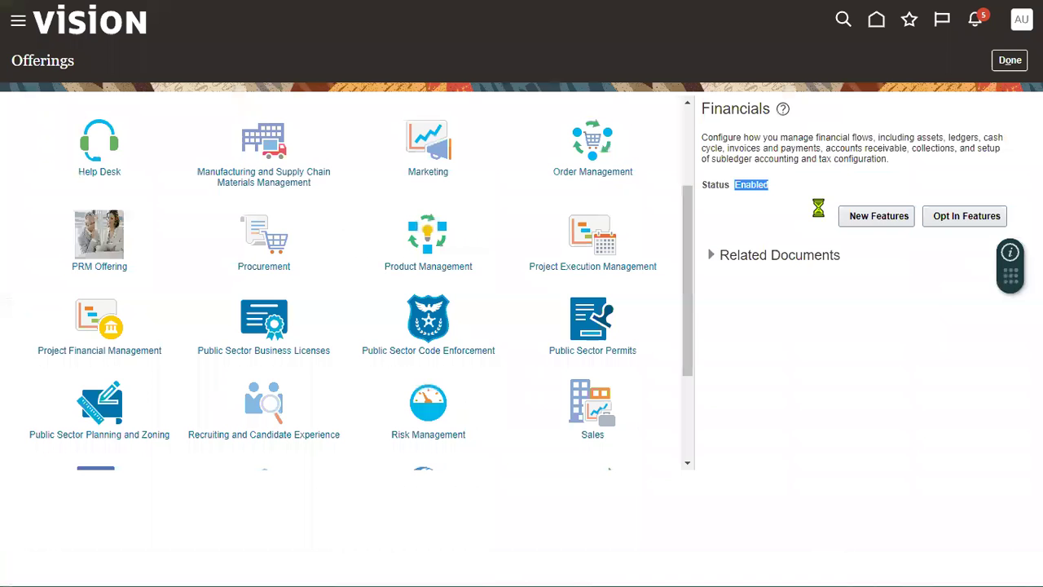
pyautogui.scroll(4, 277, 290)
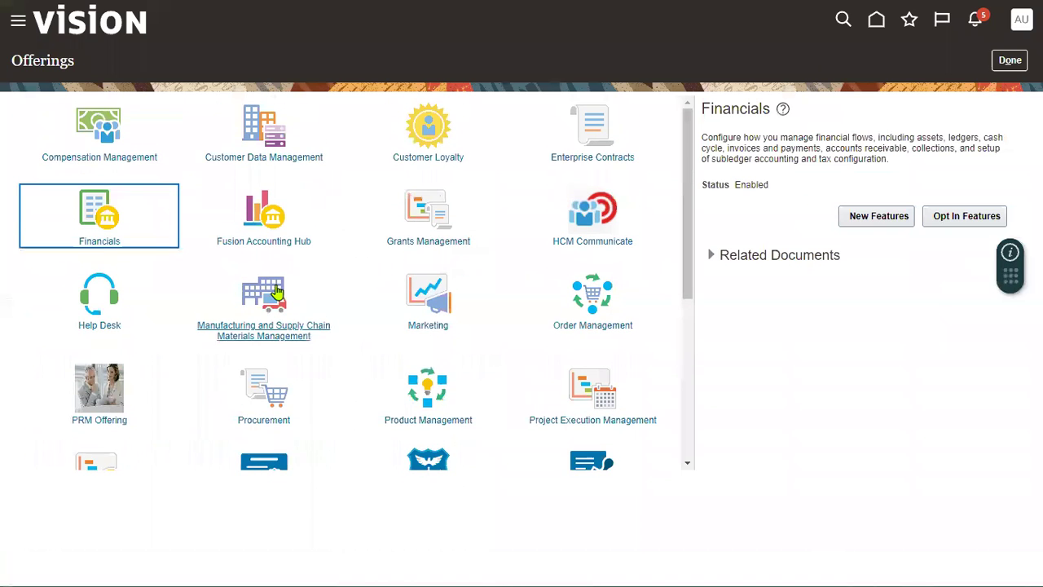
pyautogui.moveTo(619, 39)
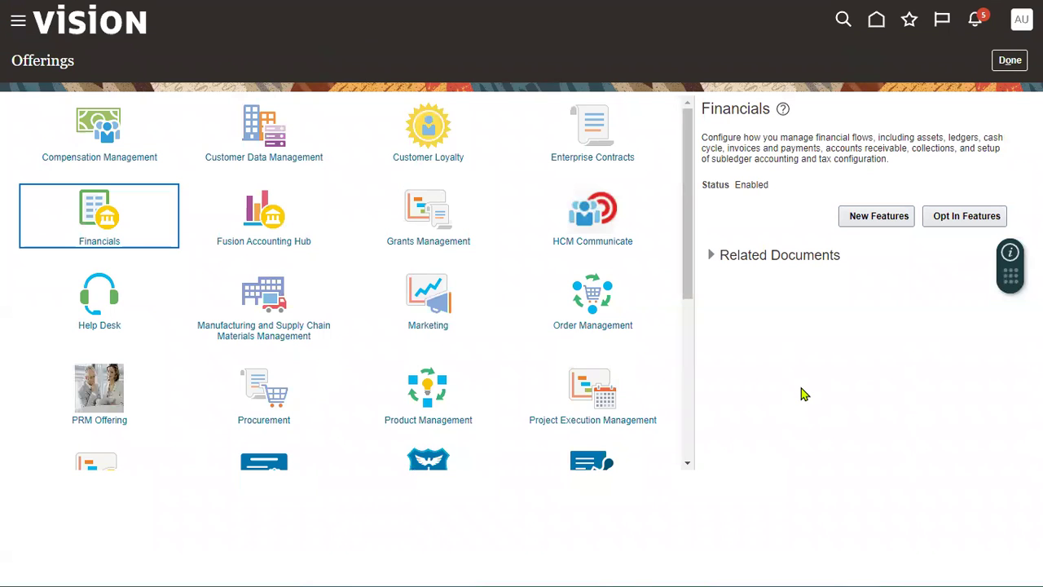
pyautogui.click(18, 22)
pyautogui.scroll(-5, 140, 479)
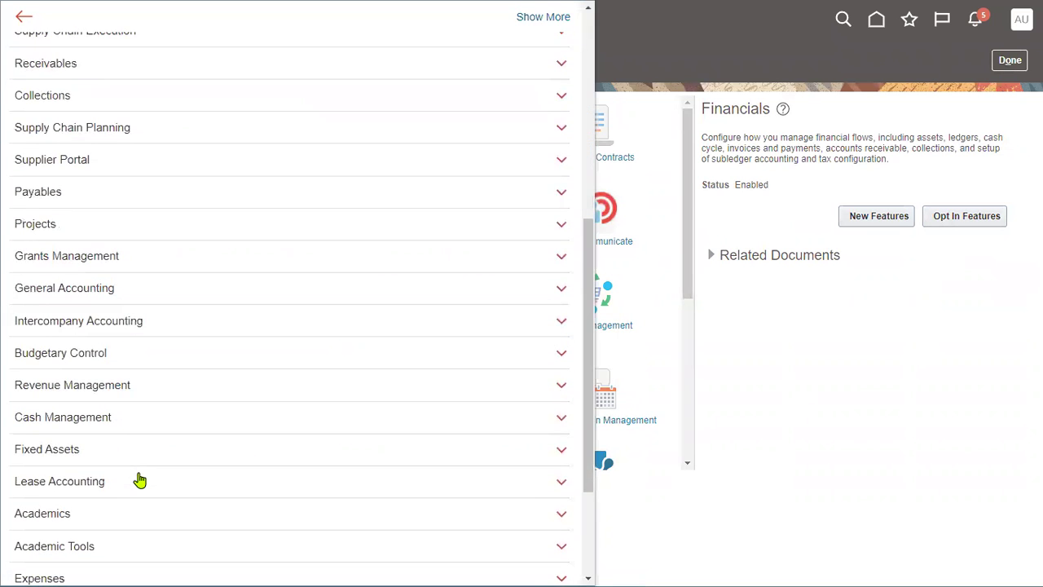
pyautogui.scroll(-3, 139, 480)
pyautogui.click(139, 480)
pyautogui.scroll(-2, 139, 480)
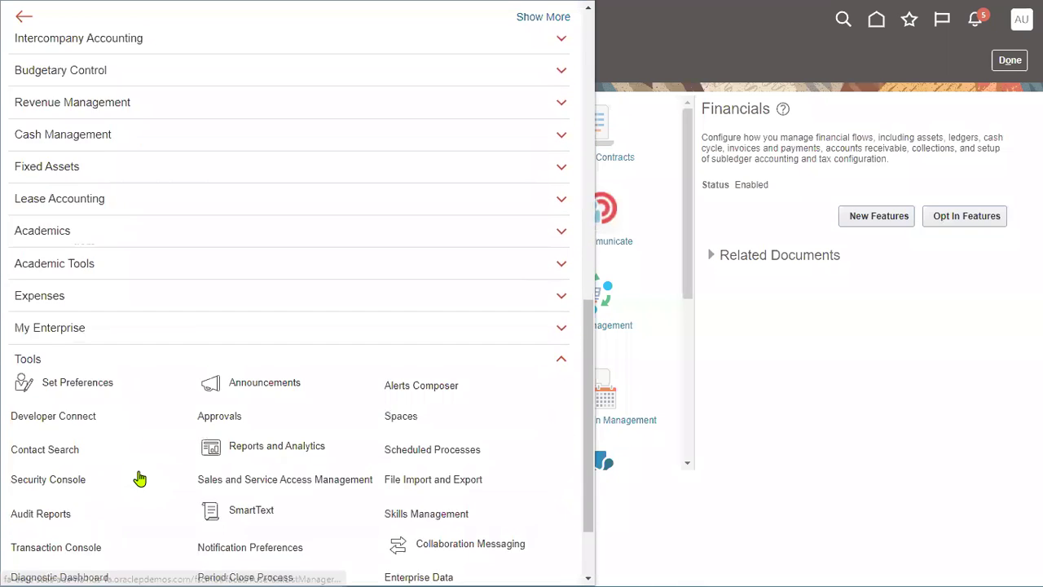
pyautogui.scroll(-1, 140, 480)
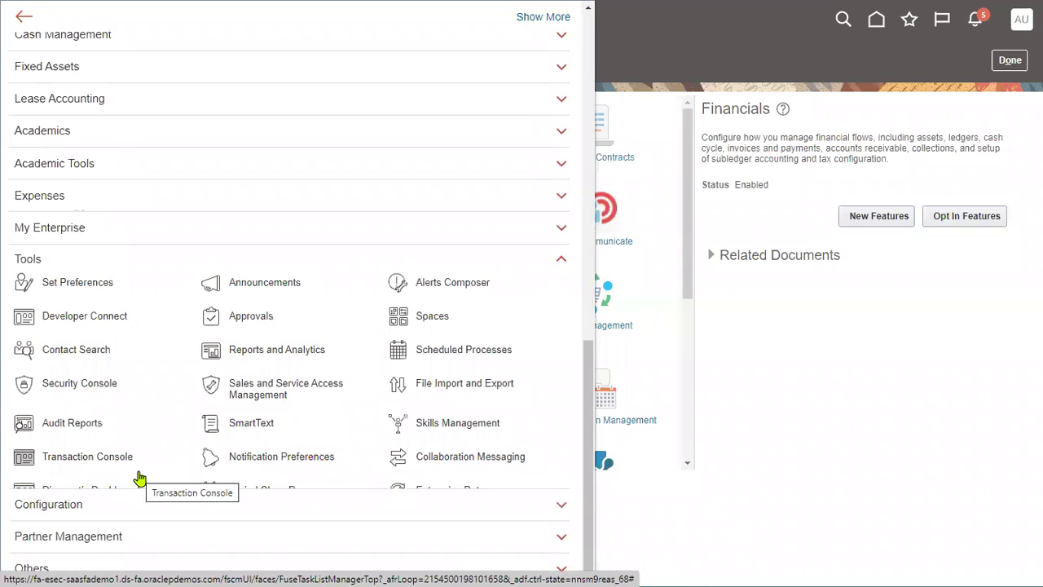
pyautogui.click(106, 392)
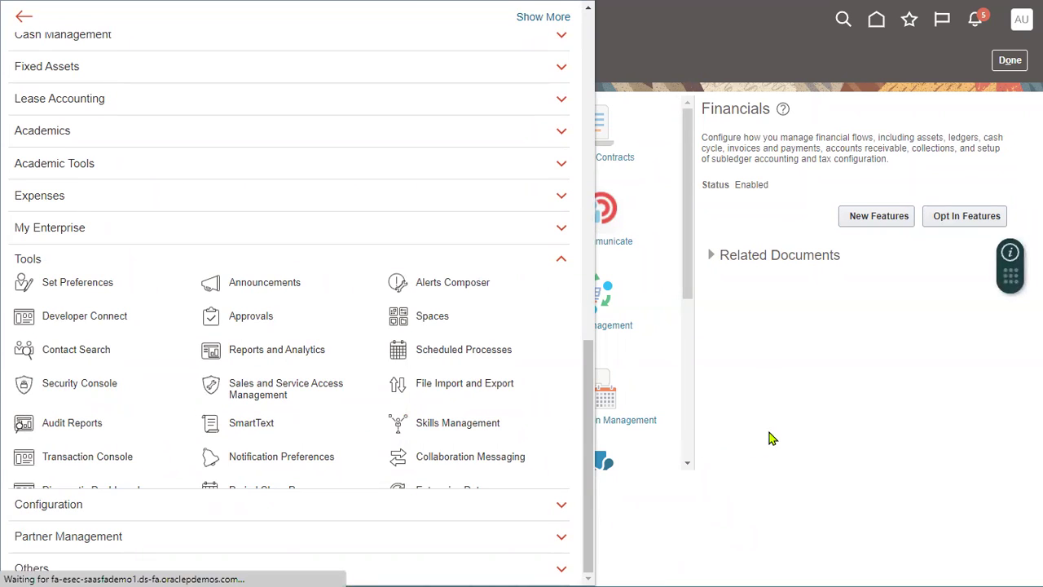
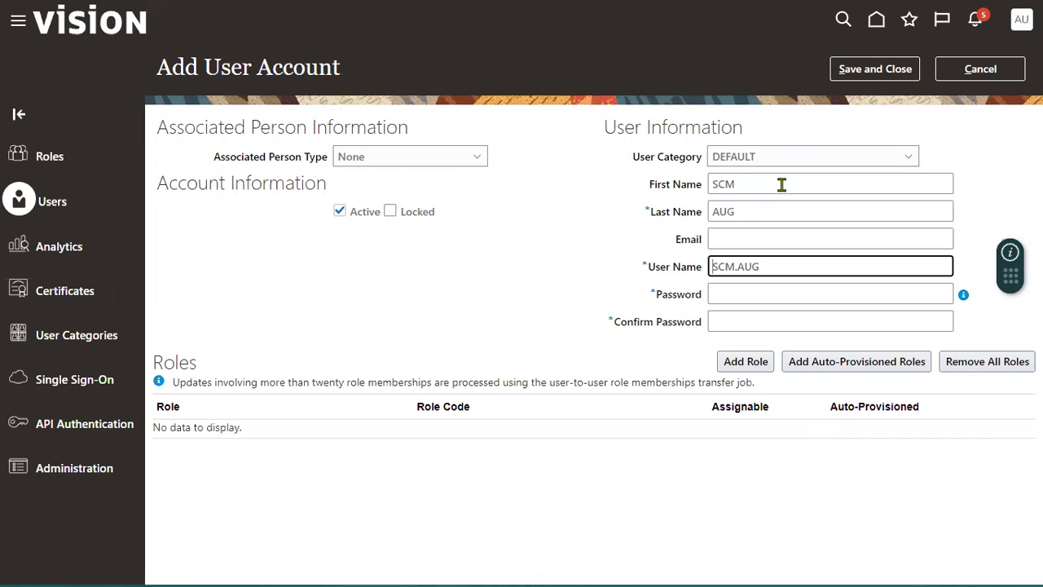
# Step: Enter and confirm the password for the new SCM.AUG user account, and save it without adding any roles
pyautogui.write('******')
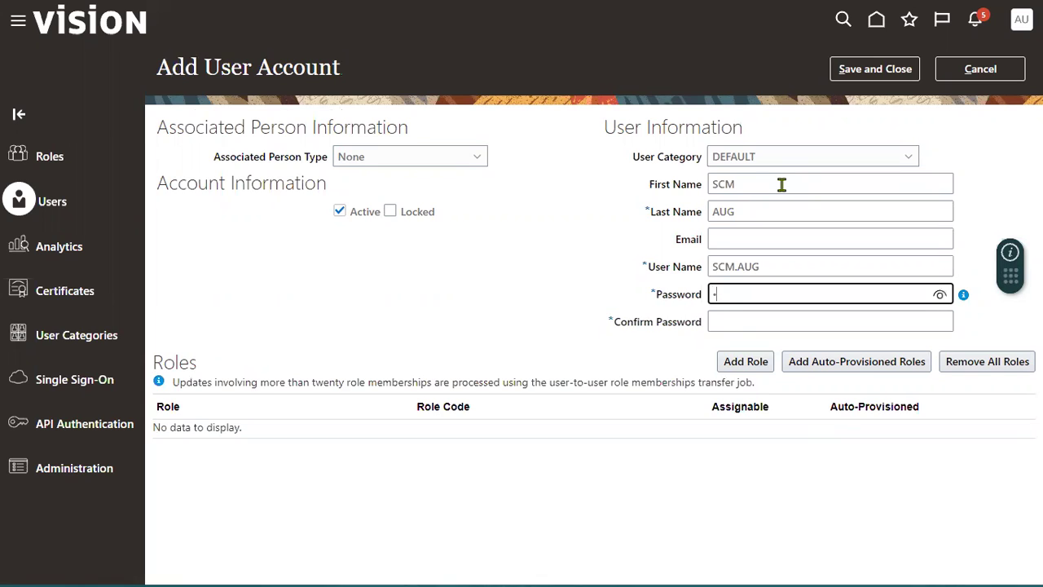
pyautogui.write('**')
pyautogui.press('Tab')
pyautogui.write('********')
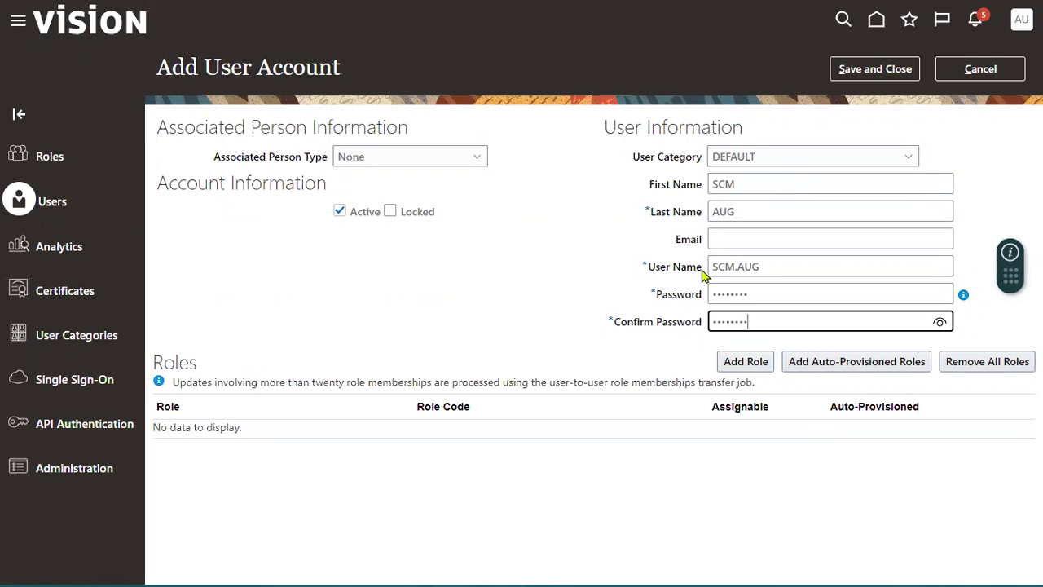
pyautogui.click(494, 350)
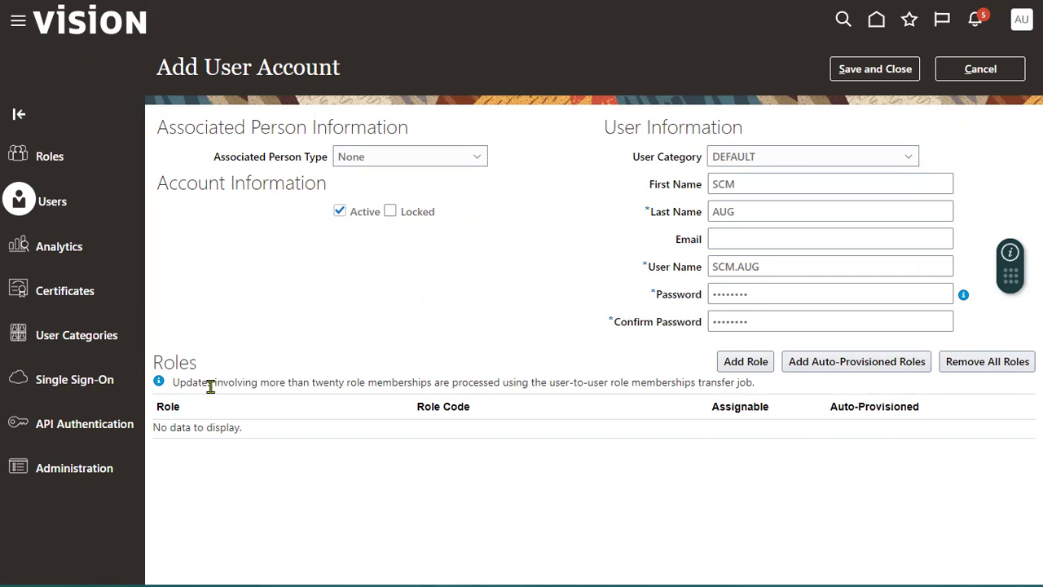
pyautogui.moveTo(155, 361); pyautogui.dragTo(202, 364)
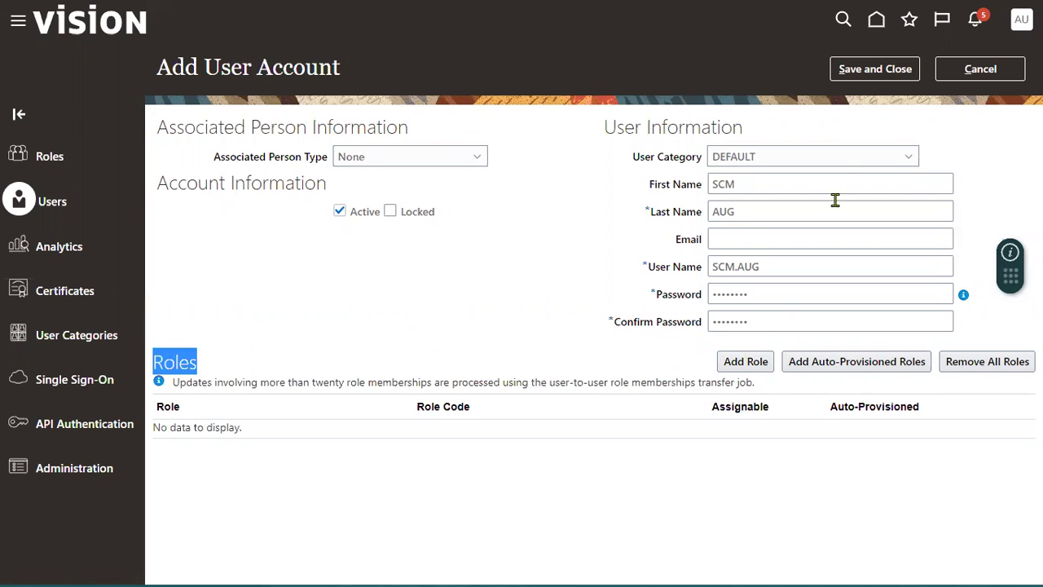
pyautogui.click(864, 72)
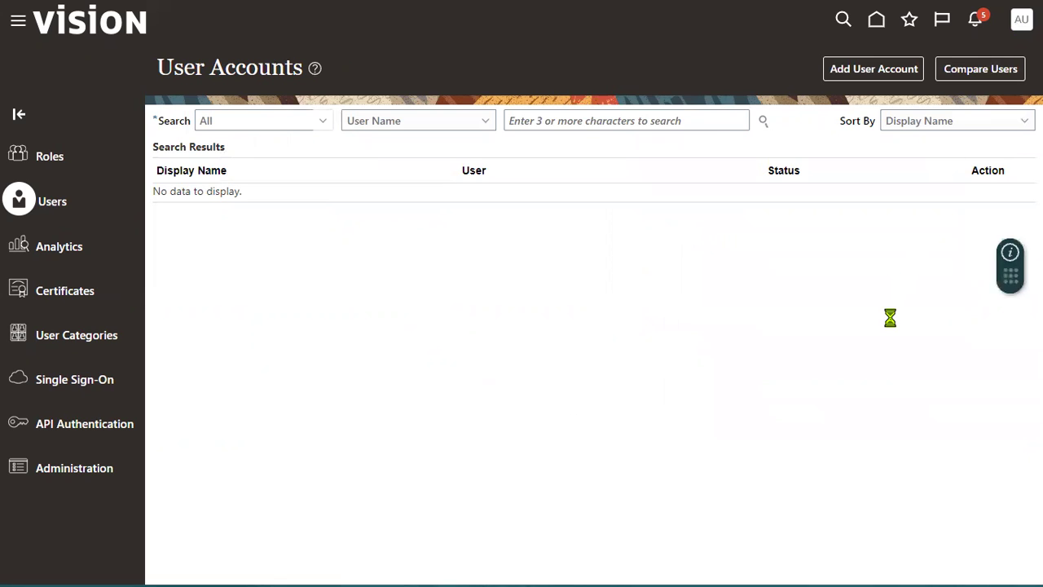
# Step: Sign out of the current session and sign in as scm.aug with the account password
pyautogui.click(1021, 18)
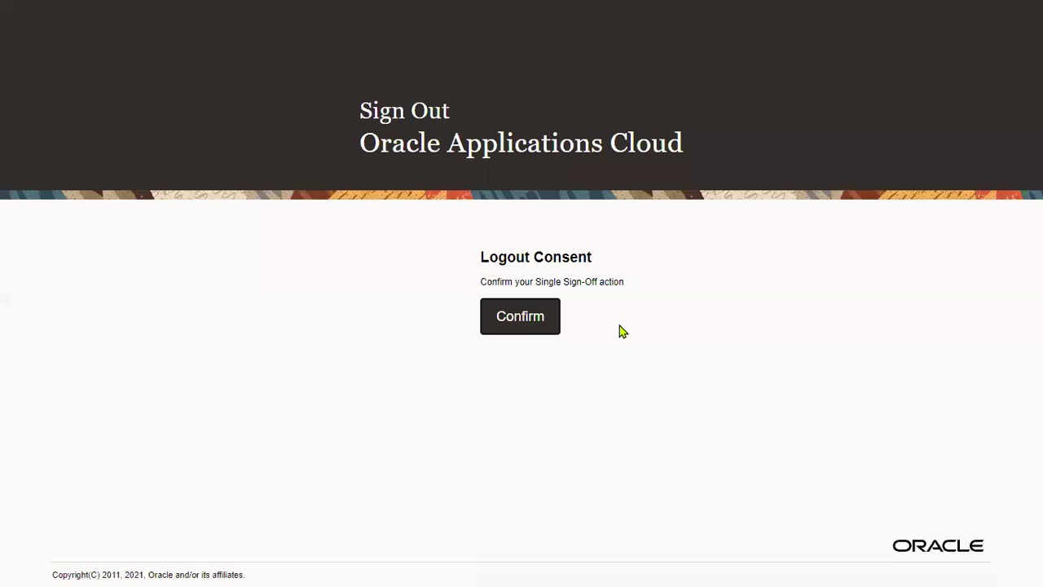
pyautogui.click(535, 325)
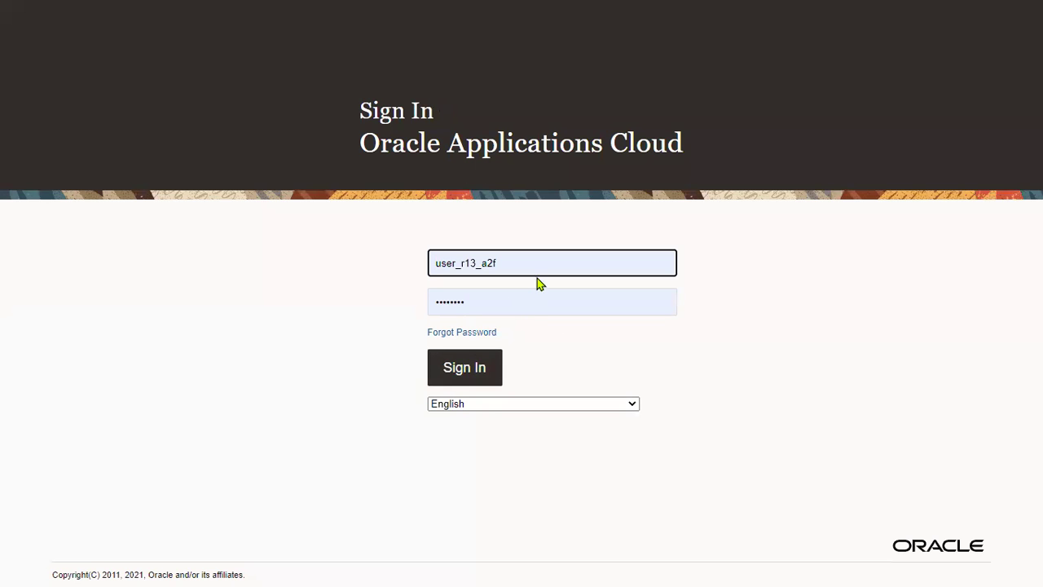
pyautogui.doubleClick(537, 278)
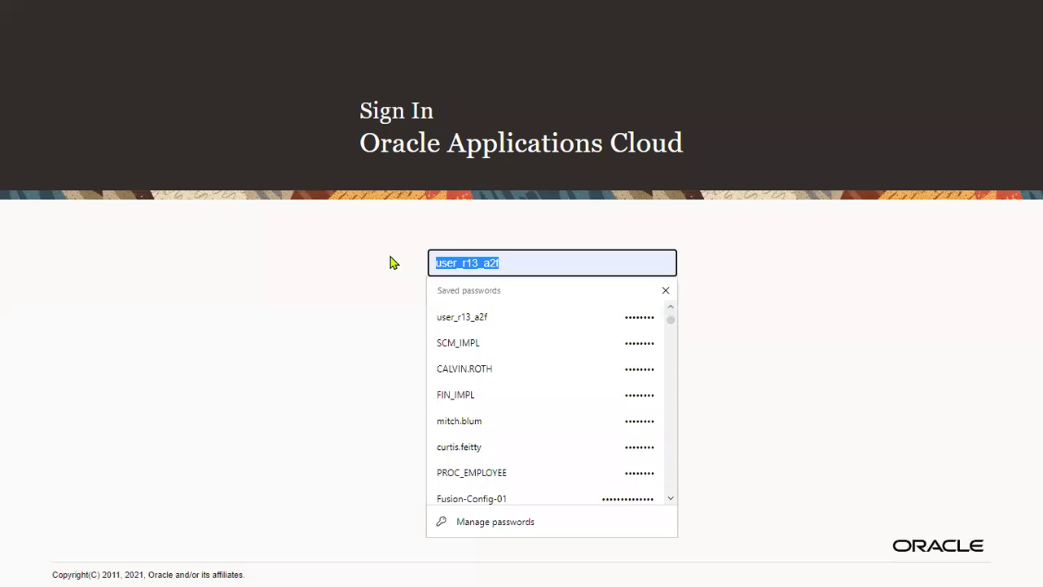
pyautogui.write('scm.aug')
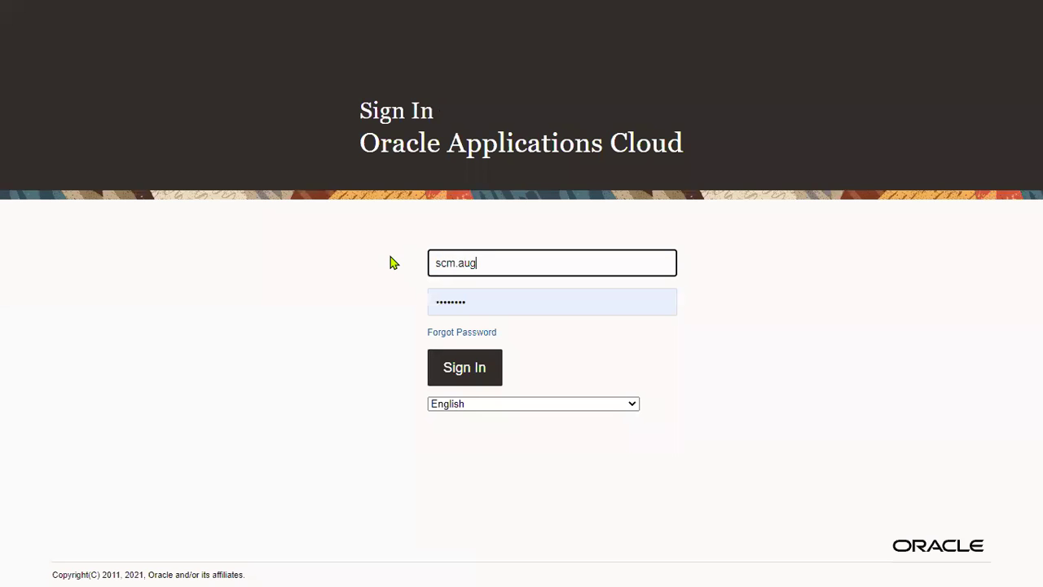
pyautogui.press('Tab')
pyautogui.write('*******')
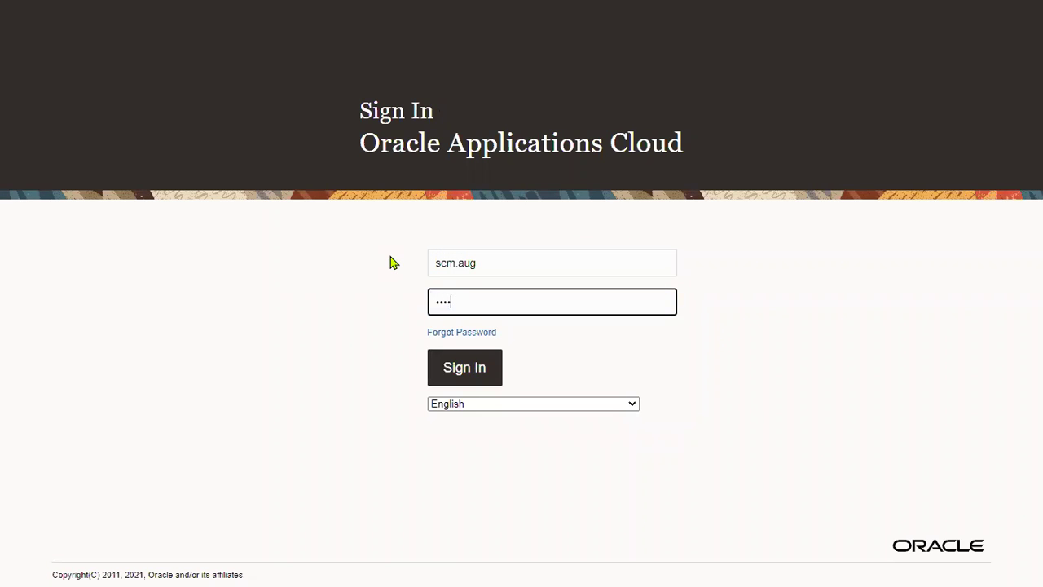
pyautogui.write('*')
pyautogui.click(461, 379)
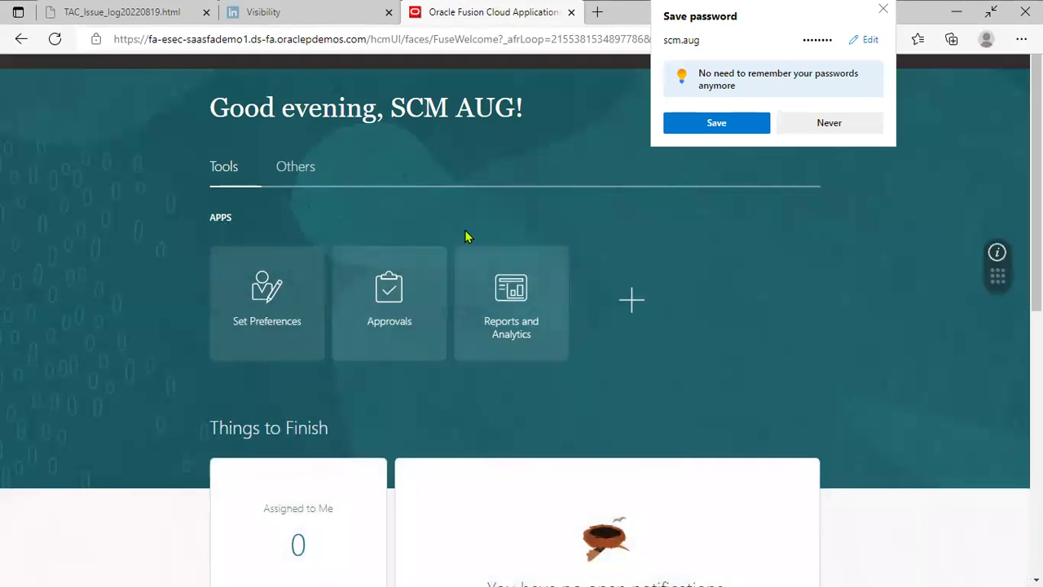
pyautogui.press('F11')
pyautogui.click(692, 171)
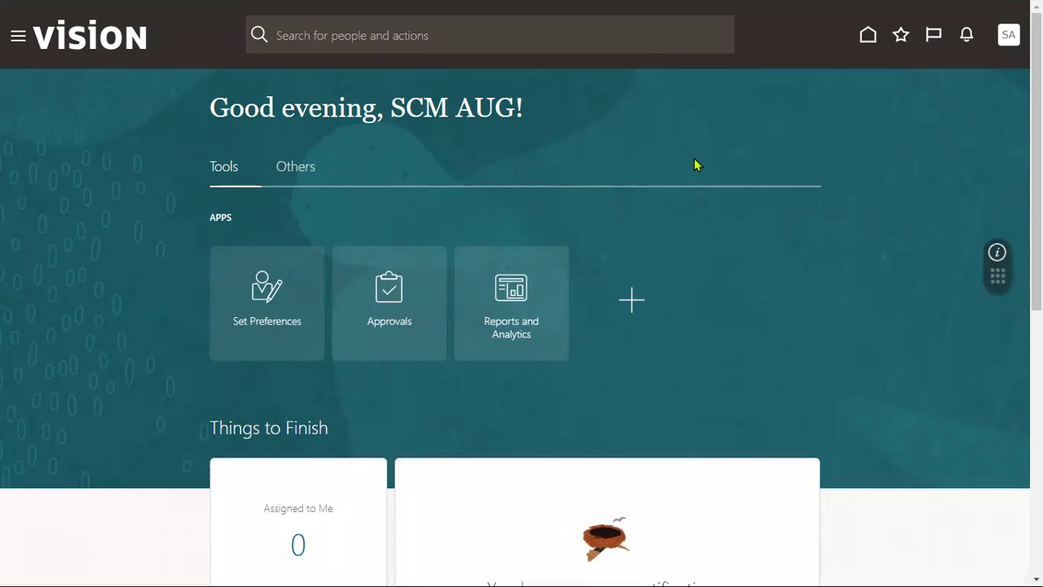
# Step: Examine which apps the new user can access under Me, Tools and Others, and return to the home page
pyautogui.click(684, 363)
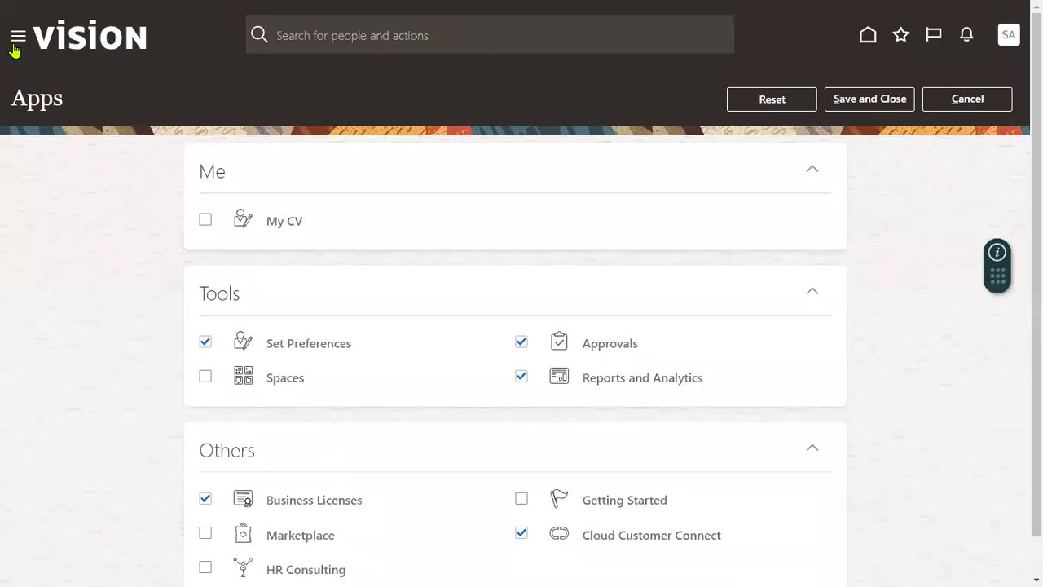
pyautogui.click(18, 39)
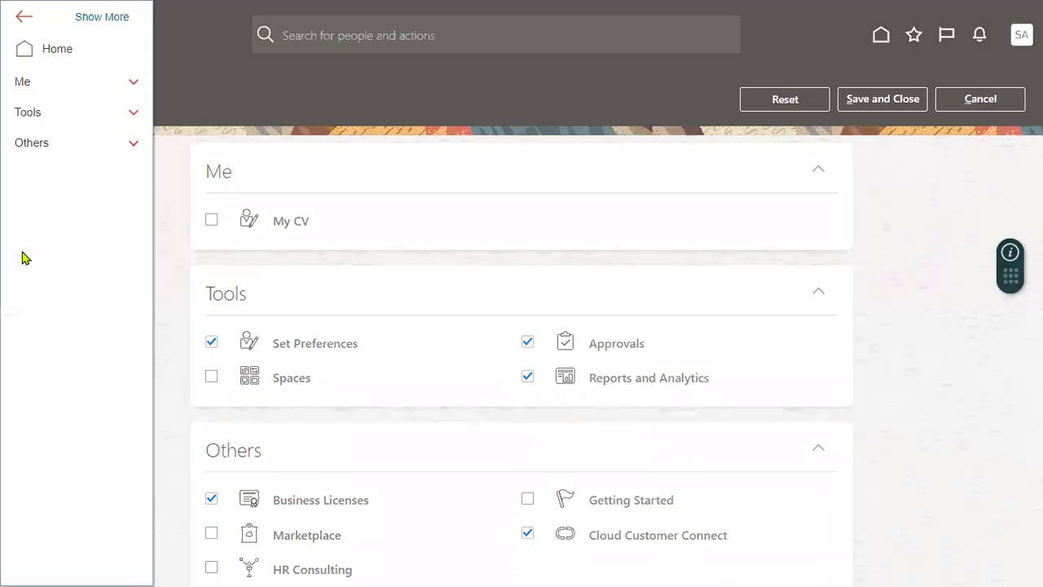
pyautogui.click(33, 81)
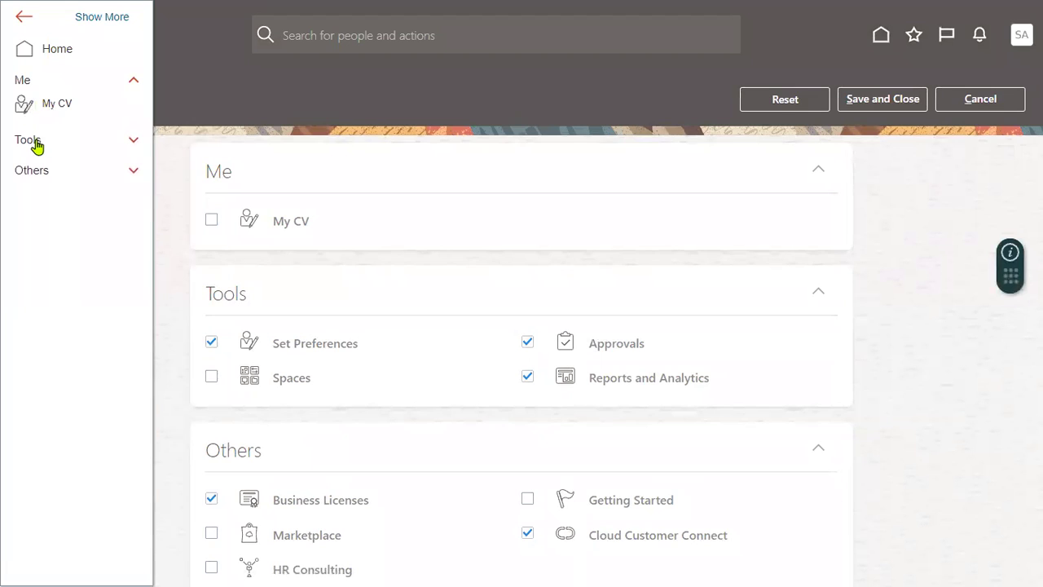
pyautogui.click(35, 140)
pyautogui.click(38, 301)
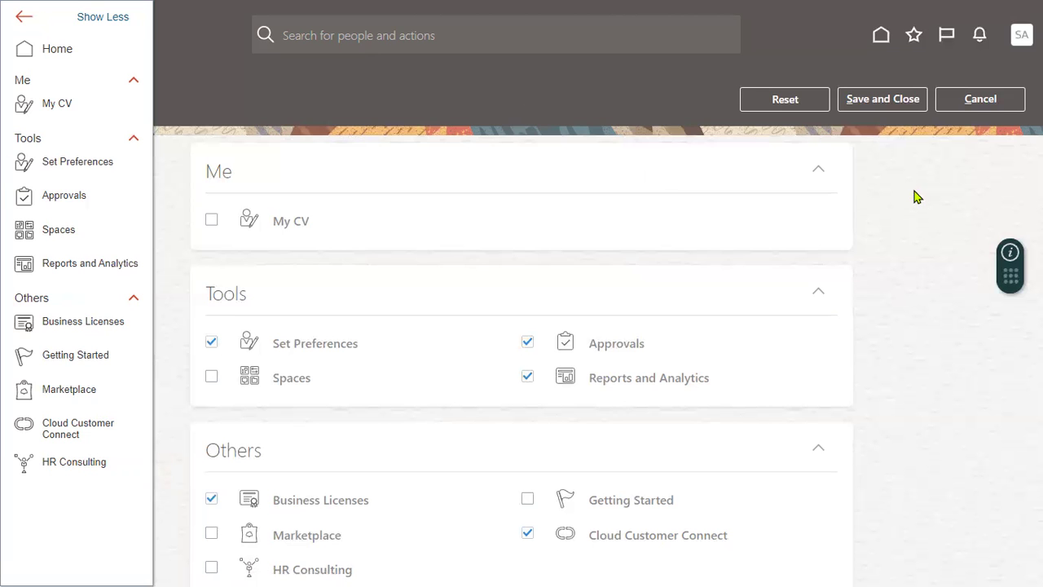
pyautogui.click(866, 101)
pyautogui.click(867, 99)
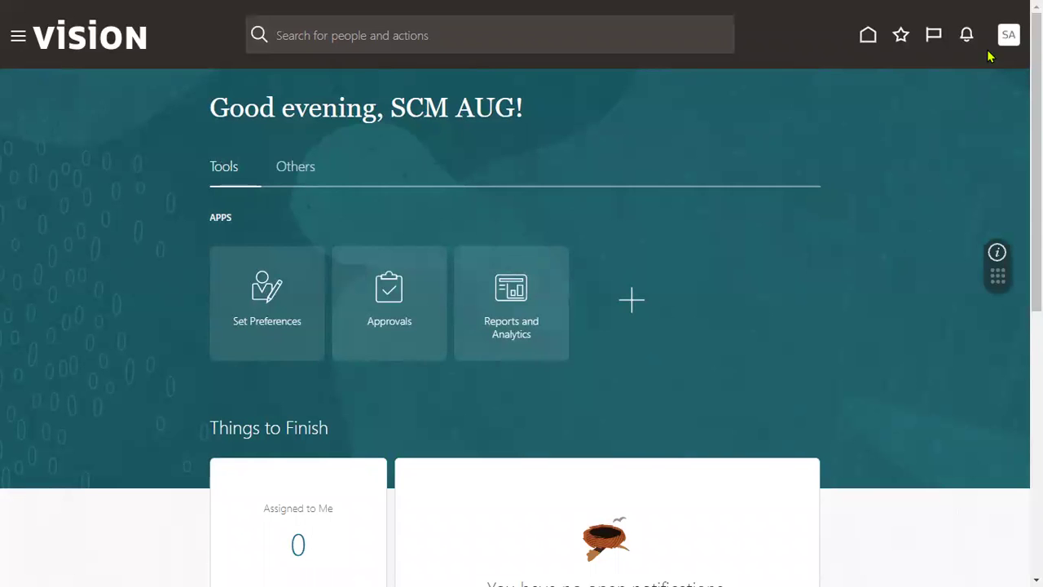
# Step: Sign out of the scm.aug session and fill in the saved user name and password for user_r13_a2f
pyautogui.click(1007, 35)
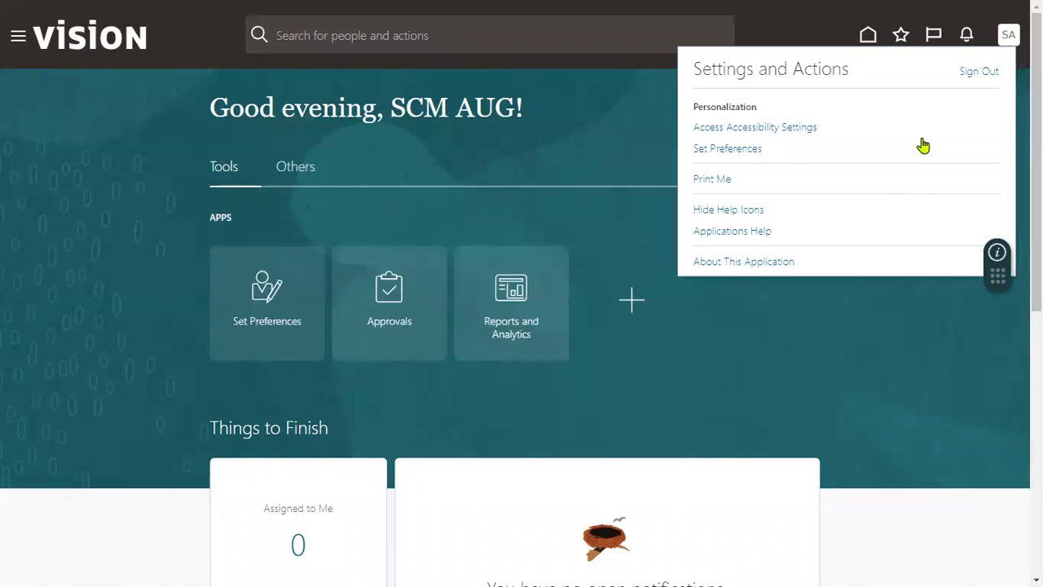
pyautogui.click(969, 72)
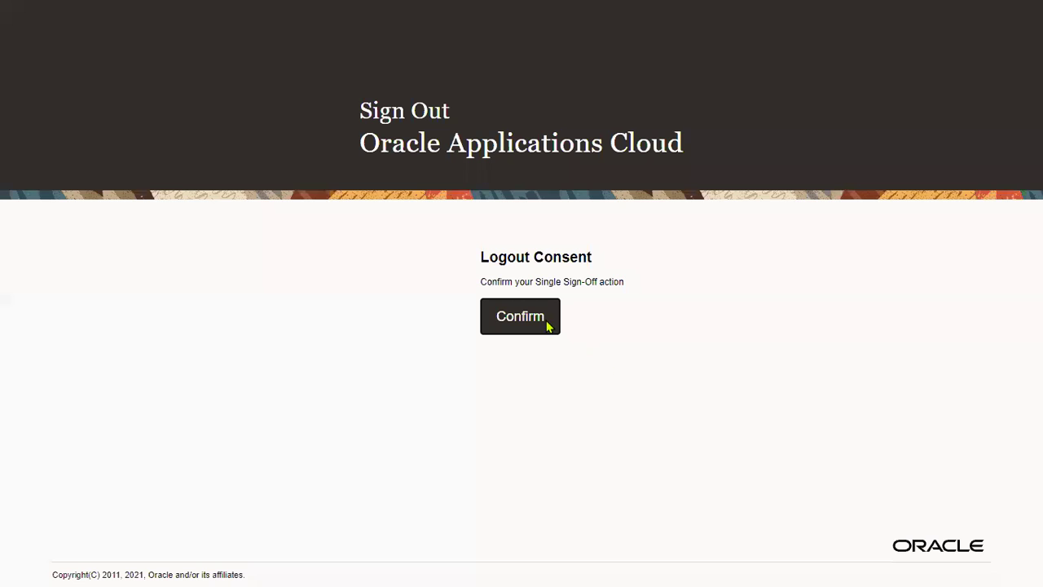
pyautogui.click(531, 314)
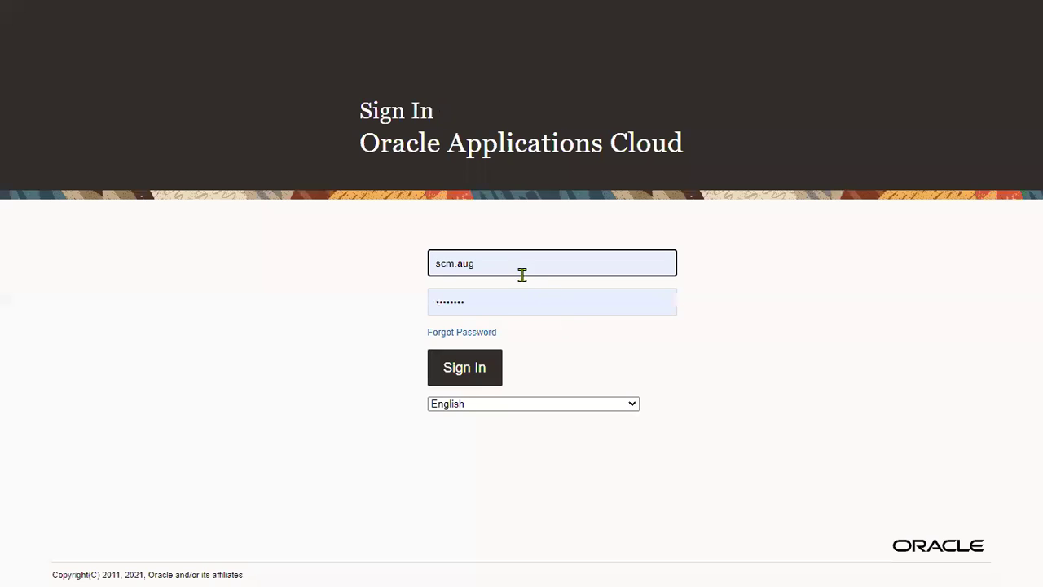
pyautogui.click(505, 267)
pyautogui.click(466, 342)
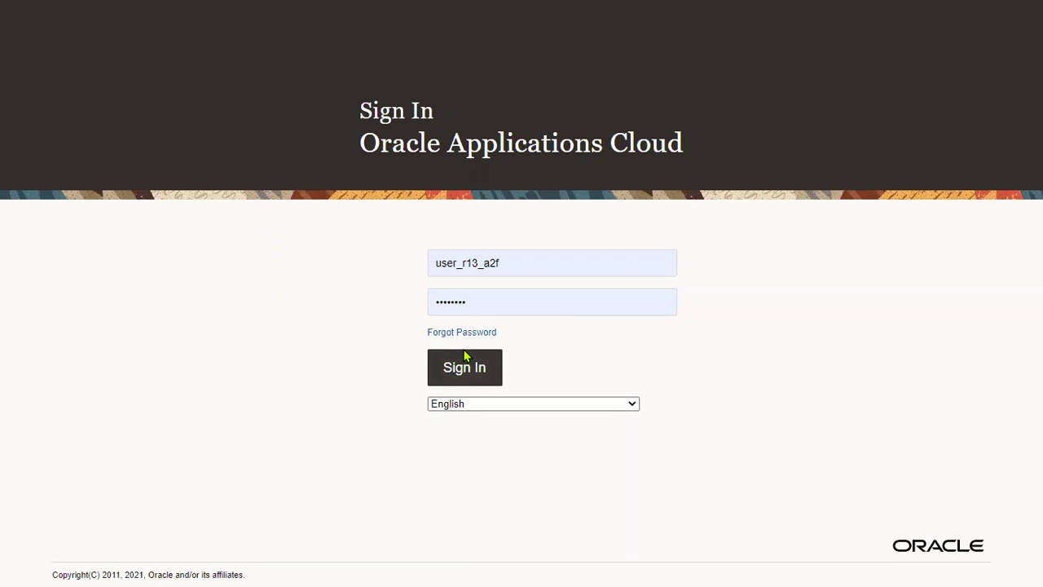
# Step: Switch to the Excel sheet and enter 1 in cell F15 and "User Account" in cell G15
pyautogui.hotkey('alt', 'Tab')
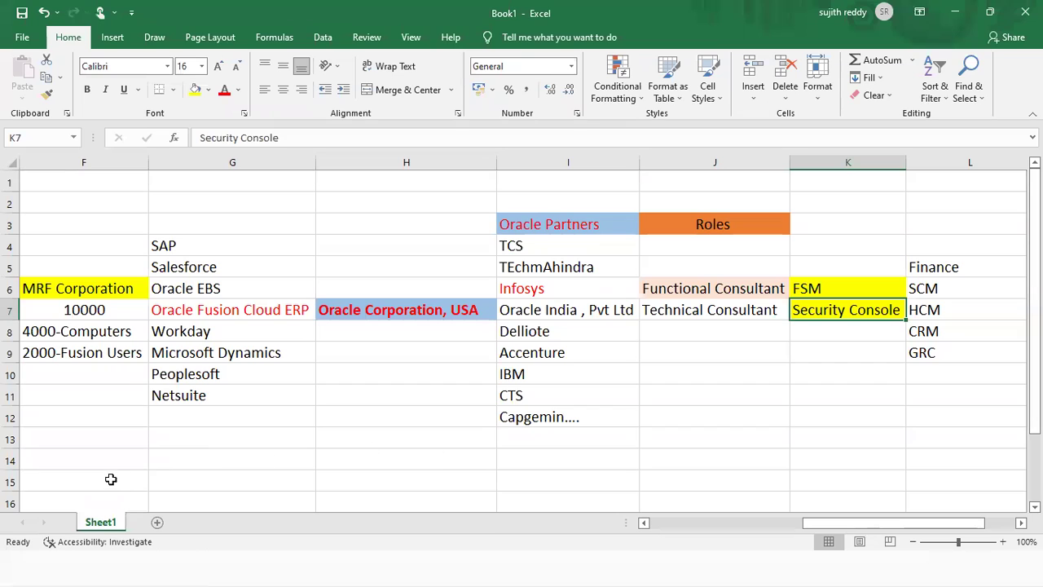
pyautogui.click(109, 481)
pyautogui.write('1')
pyautogui.click(170, 482)
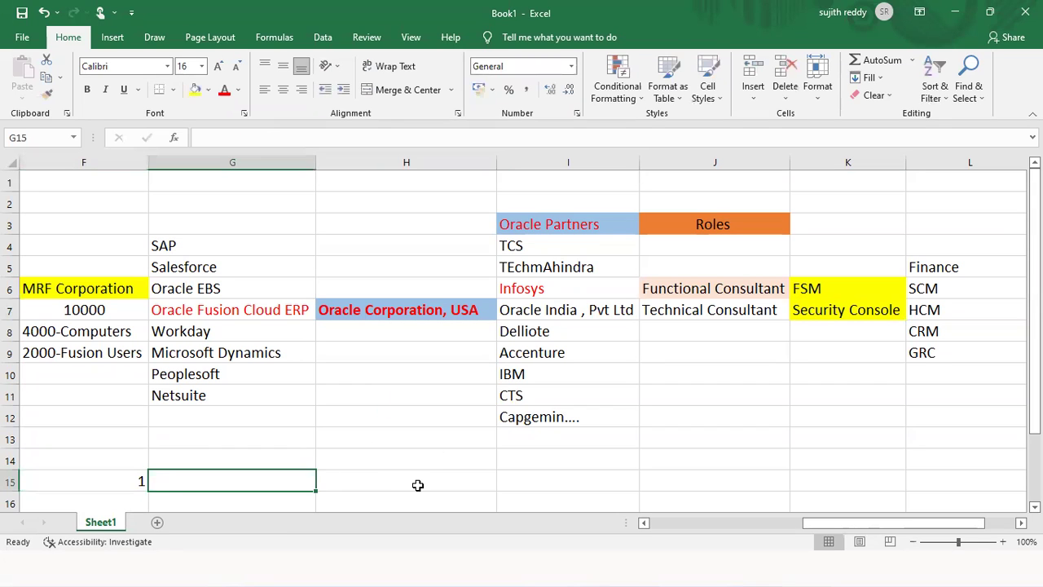
pyautogui.write('User Account')
pyautogui.press('Return')
# Step: Enter 2 in cell F16 and "Add Implemntation Roles" in cell G16
pyautogui.write('2')
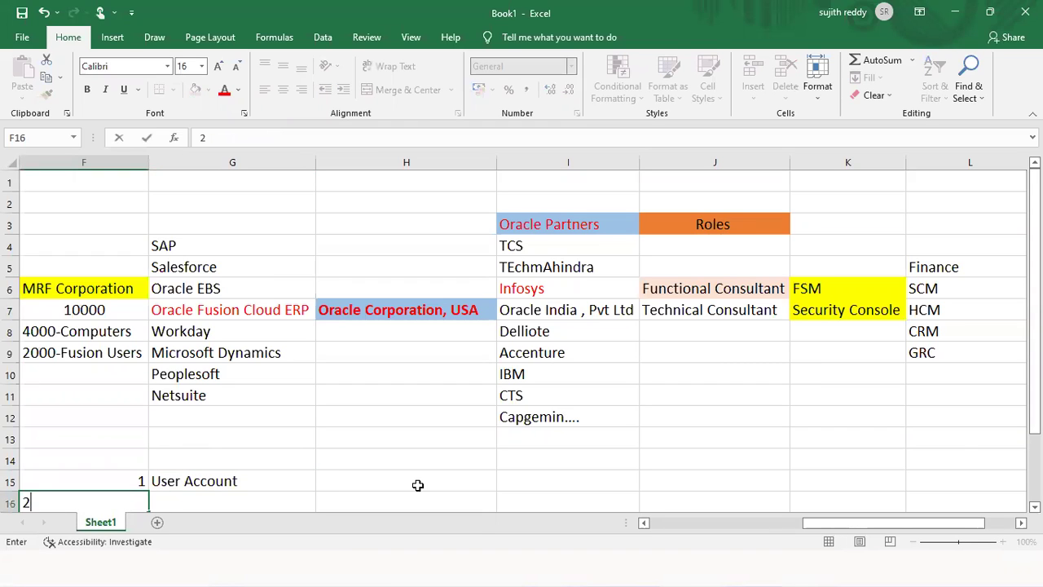
pyautogui.press('Tab')
pyautogui.write('A')
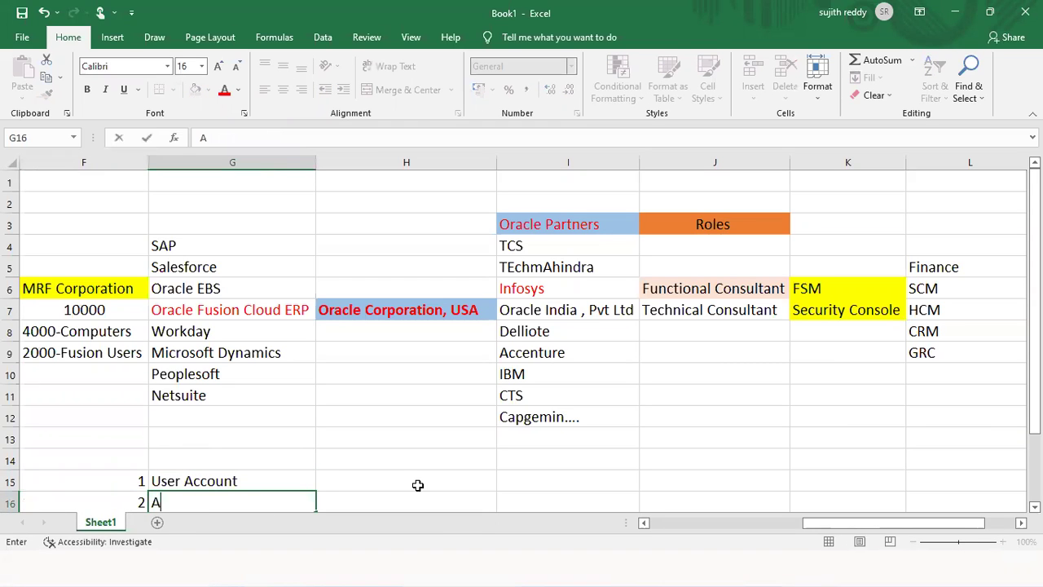
pyautogui.write('dd Implem')
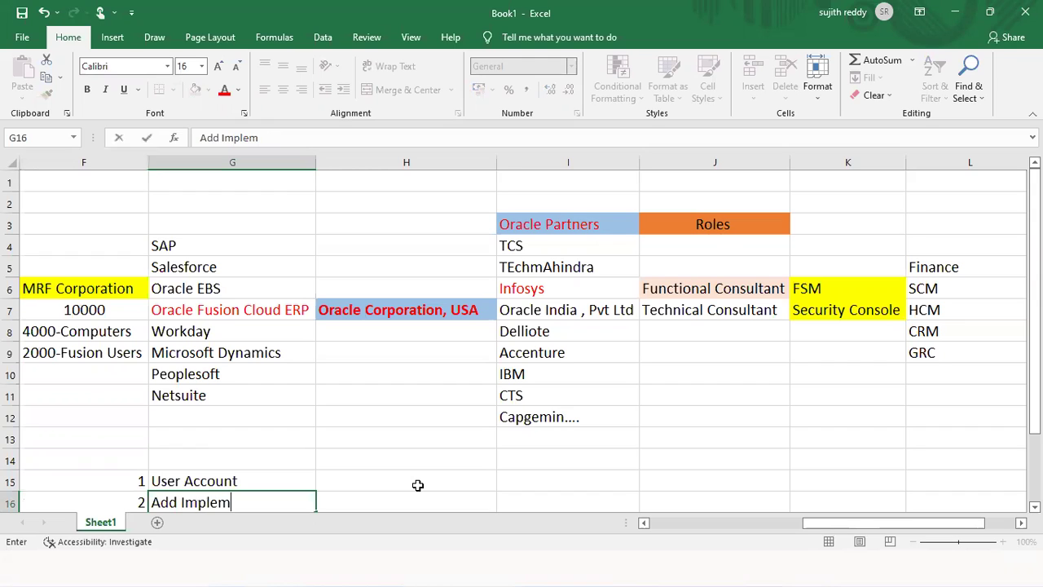
pyautogui.write('ntation Roles')
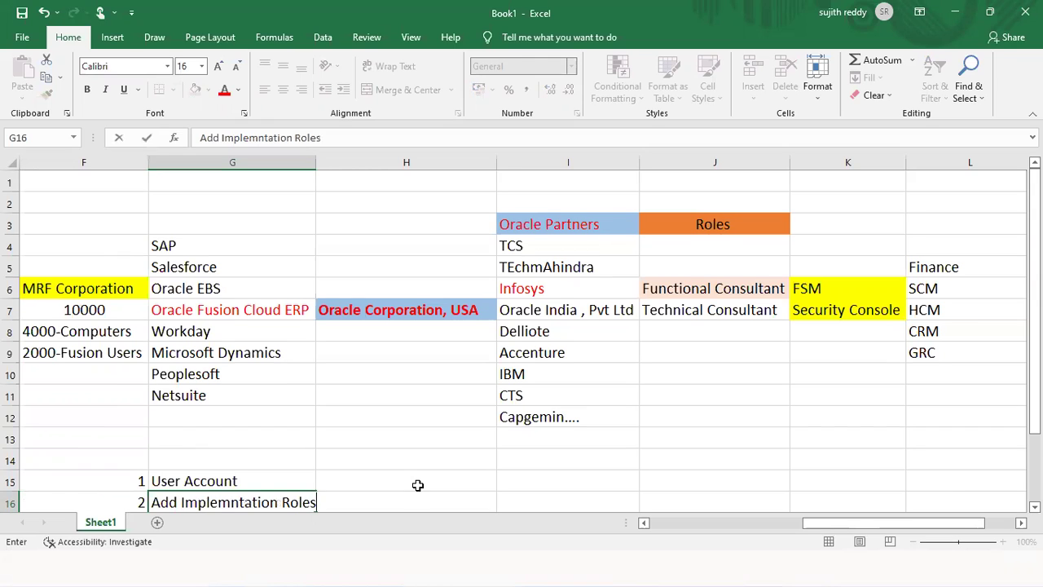
# Step: Confirm the G16 entry, collapse the ribbon, and widen column G to fit "Add Implemntation Roles"
pyautogui.press('Return')
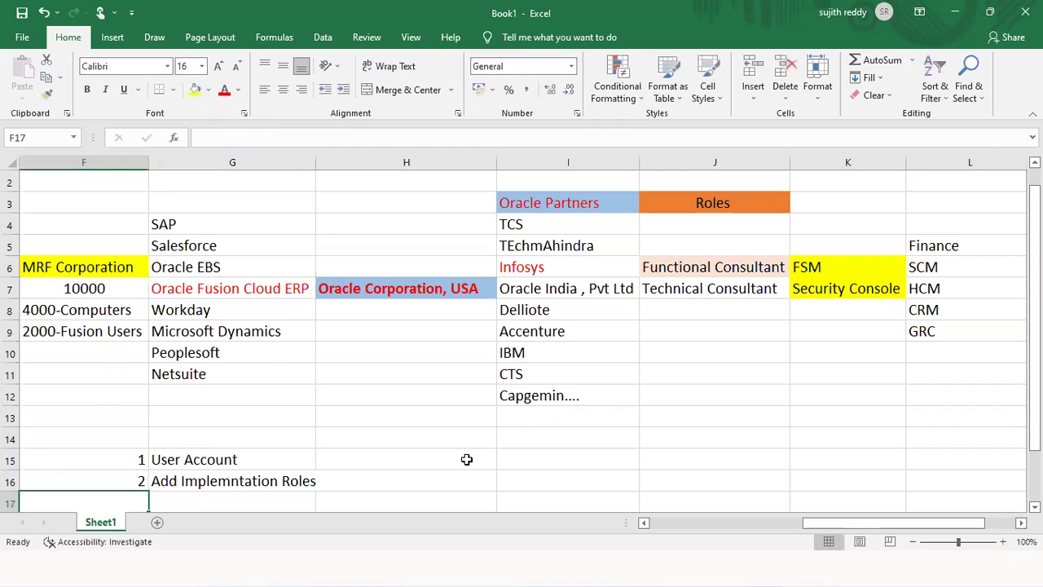
pyautogui.click(1032, 113)
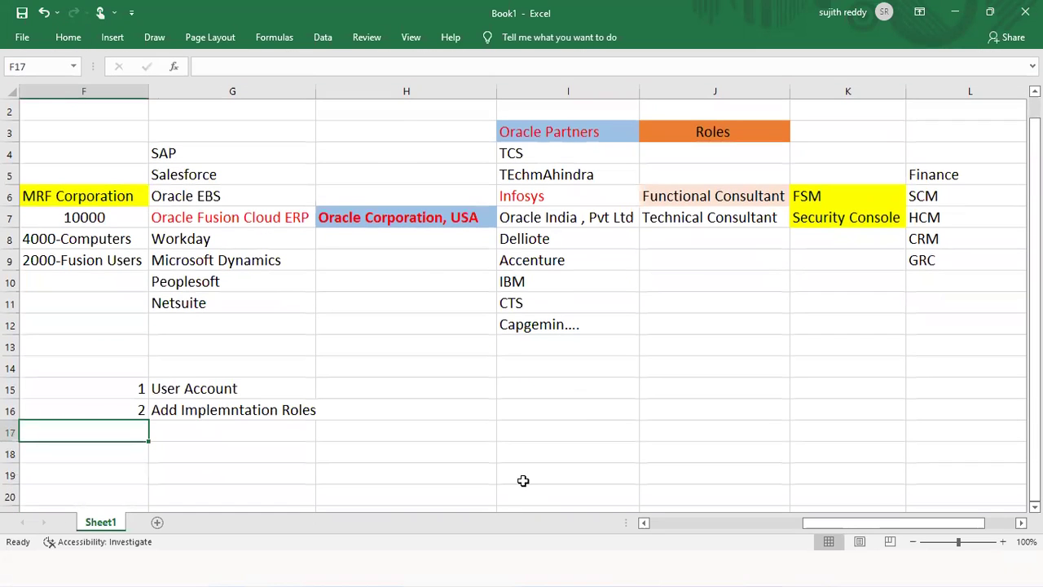
pyautogui.click(276, 409)
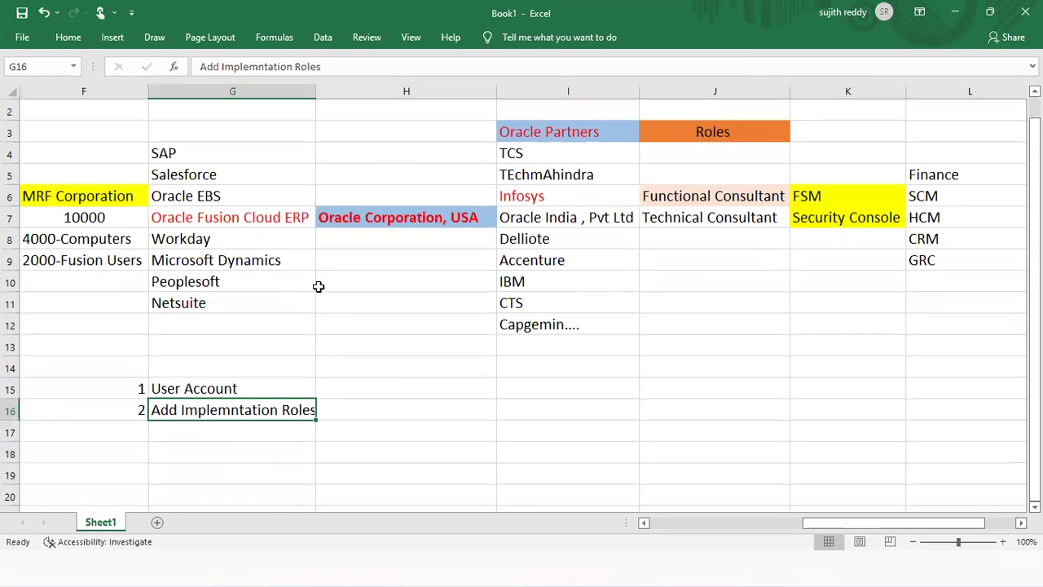
pyautogui.moveTo(317, 89); pyautogui.dragTo(335, 90)
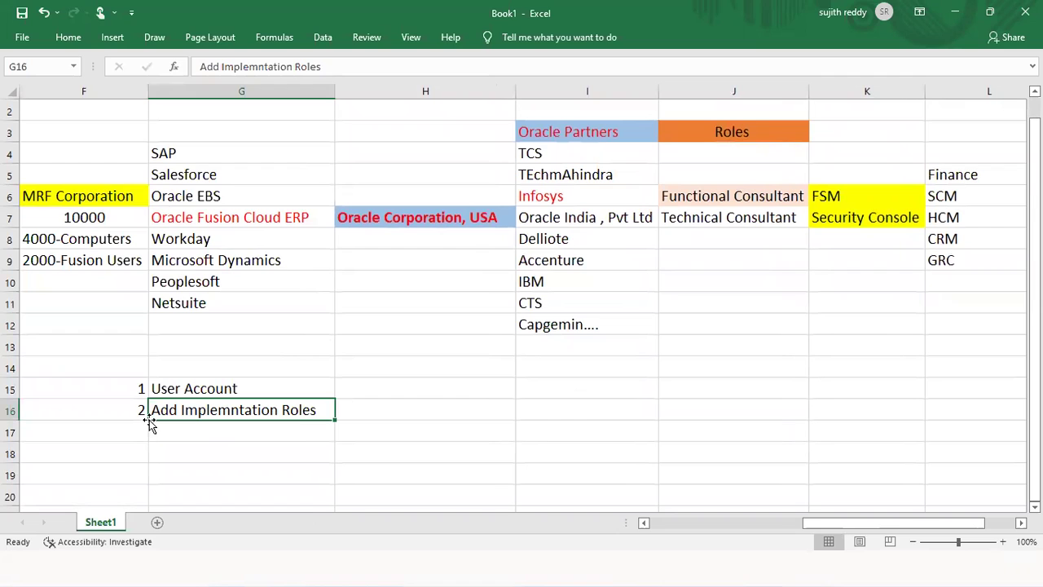
pyautogui.click(134, 389)
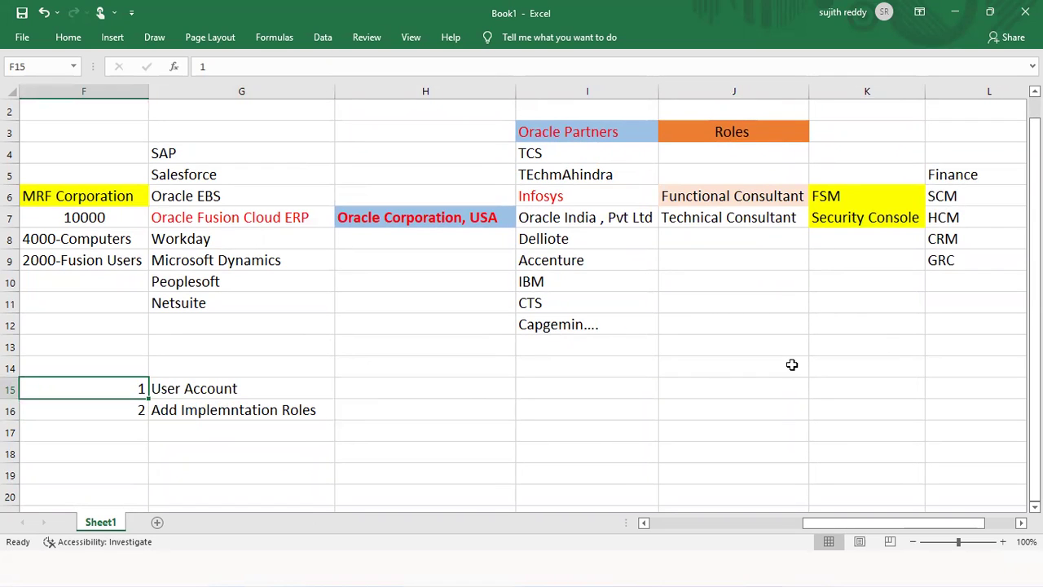
pyautogui.click(753, 196)
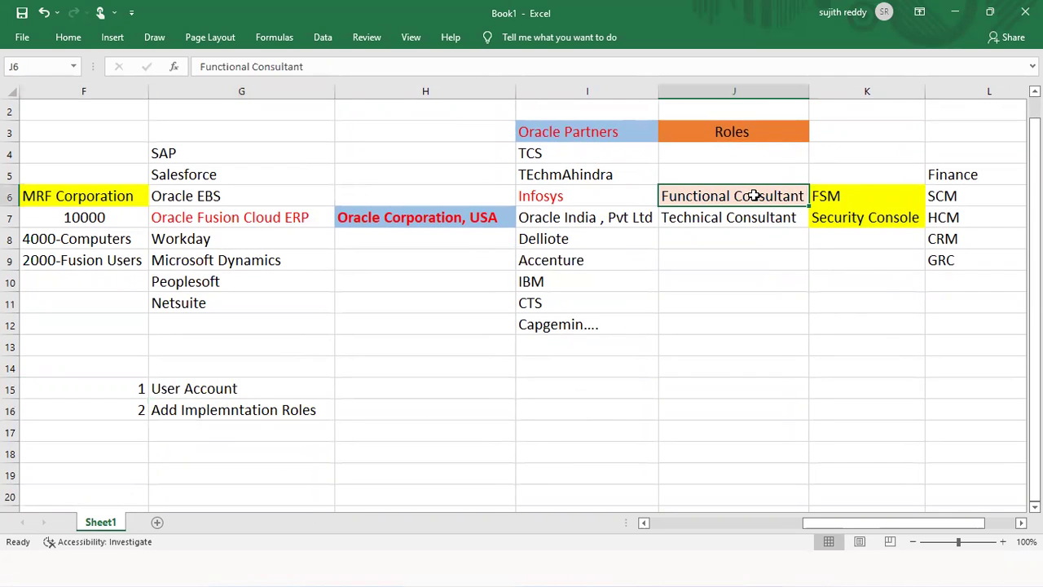
pyautogui.moveTo(754, 201); pyautogui.dragTo(754, 213)
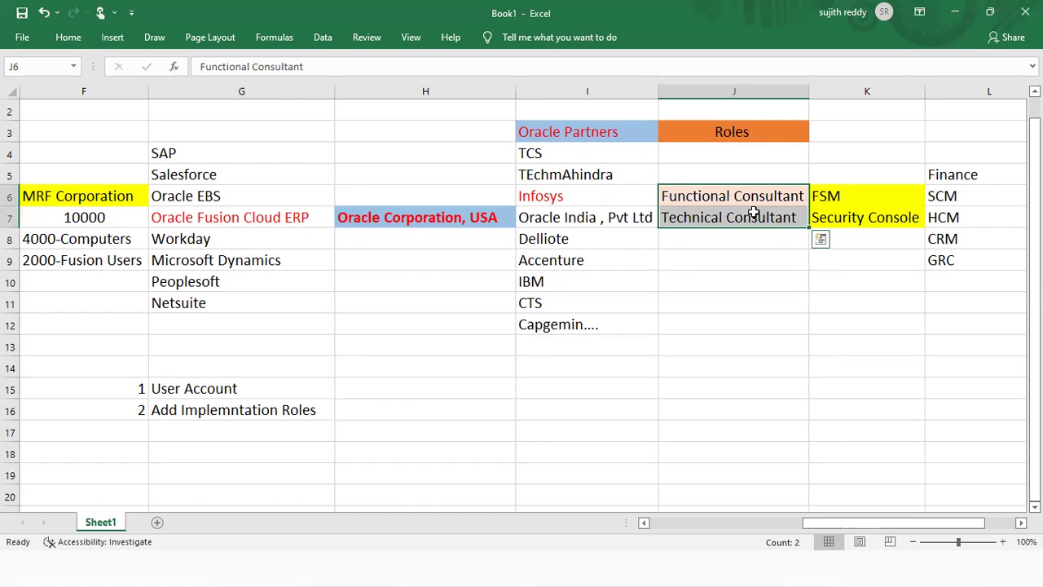
pyautogui.click(255, 410)
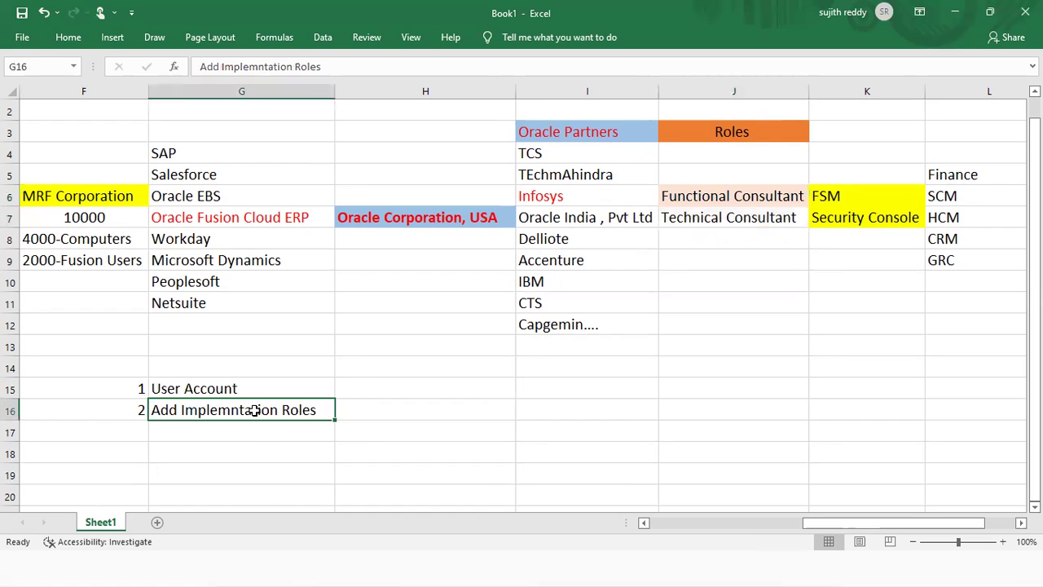
# Step: Enter "IT Security Manager" in cell H16 and "Application Implementation Consultant" in cell H17
pyautogui.click(345, 408)
pyautogui.write('IT')
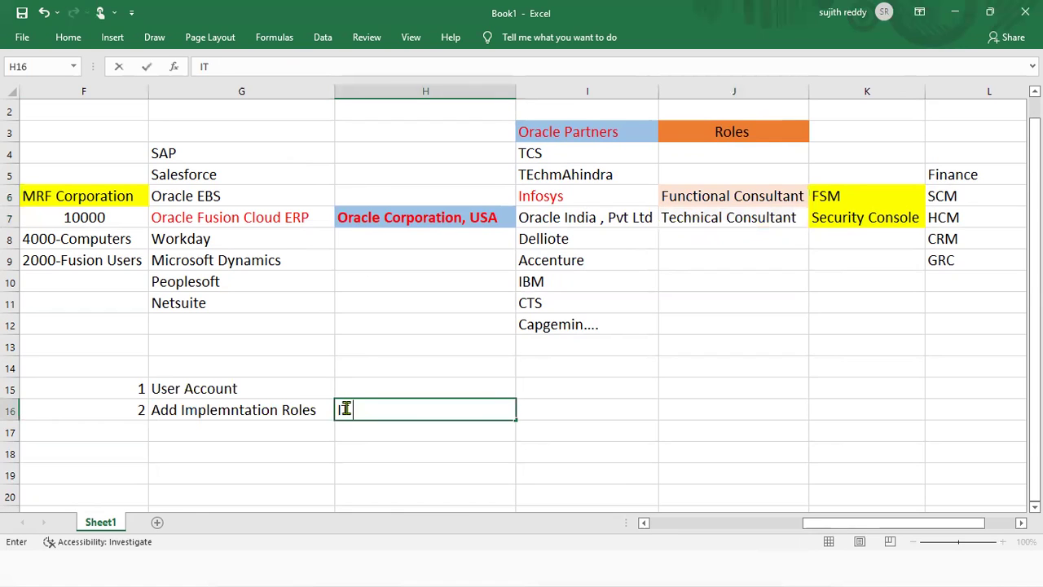
pyautogui.write(' Security Manager')
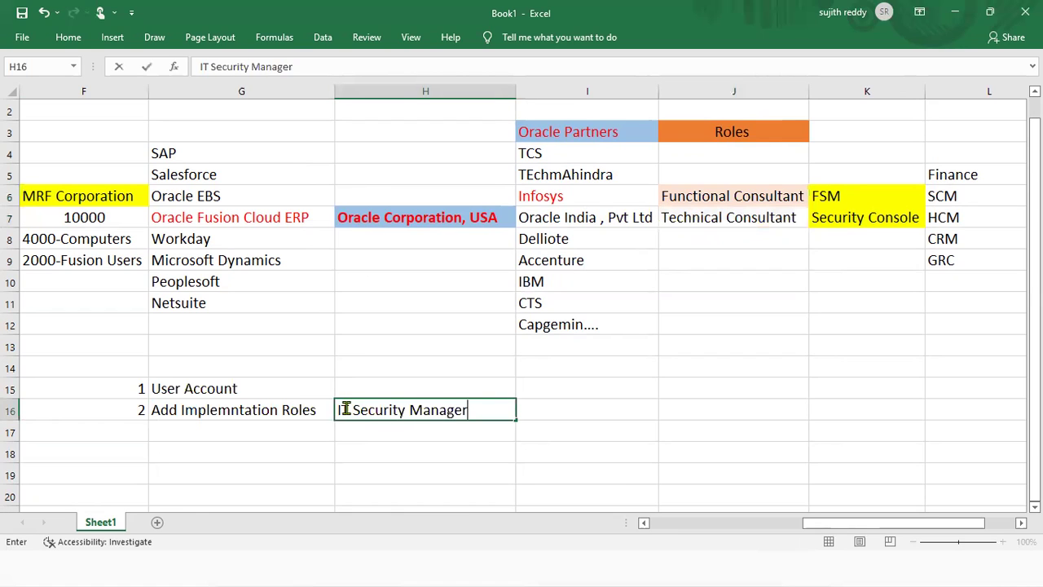
pyautogui.press('Return')
pyautogui.write('Ap')
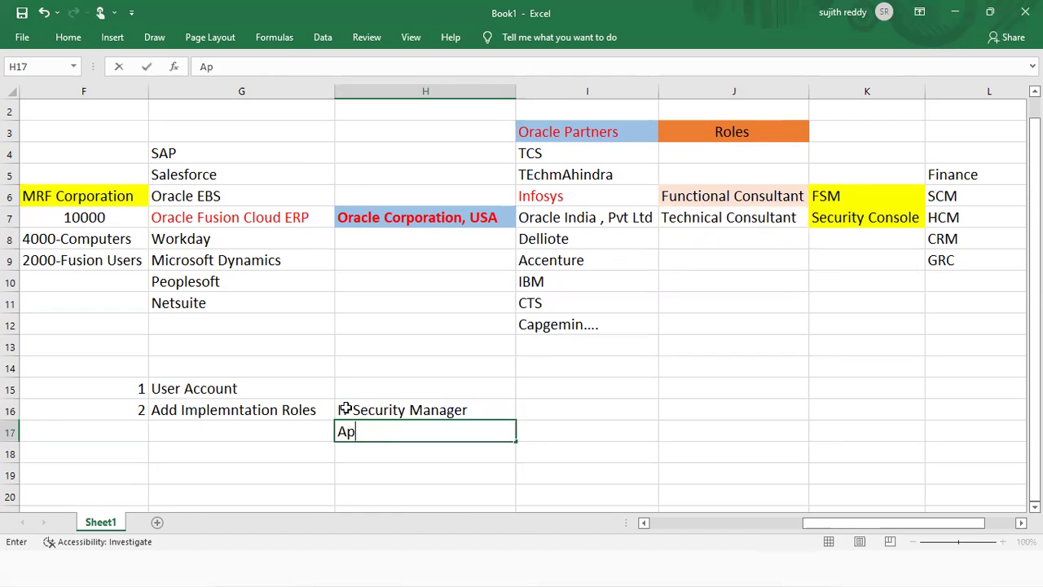
pyautogui.write('plication')
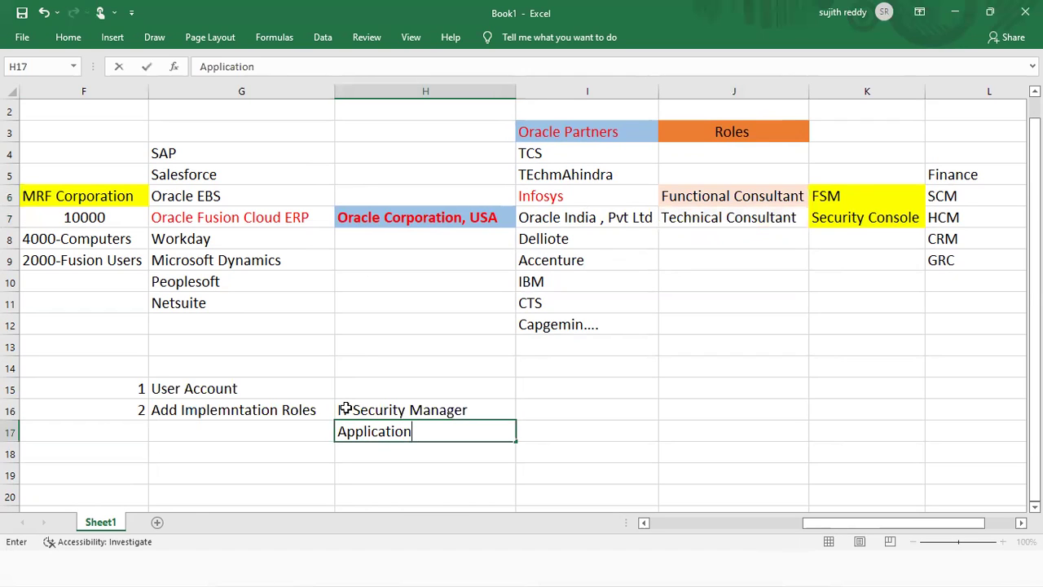
pyautogui.write(' Implementat')
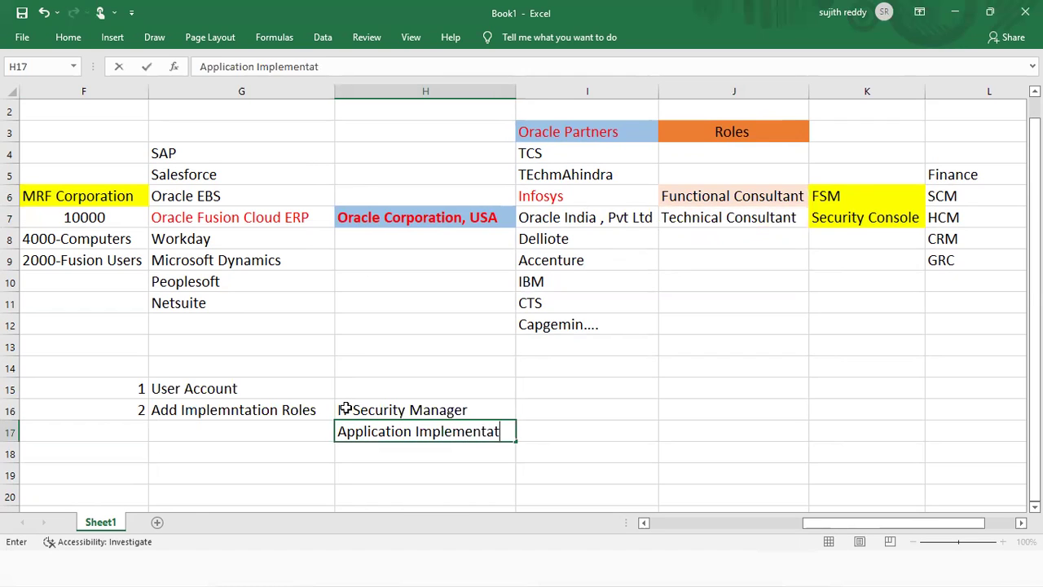
pyautogui.write('ion Consultant')
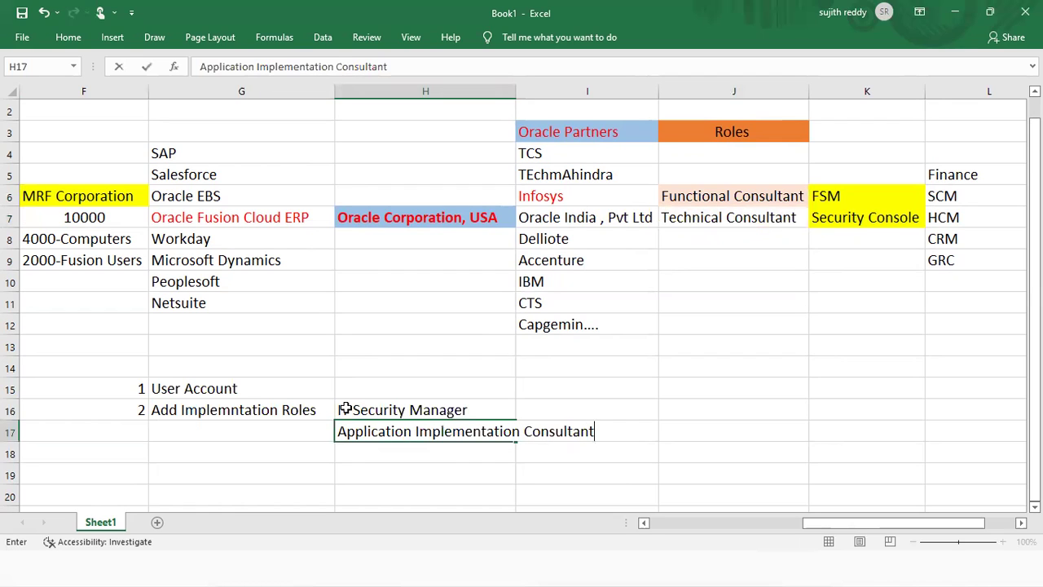
pyautogui.press('Return')
pyautogui.moveTo(345, 409); pyautogui.dragTo(361, 429)
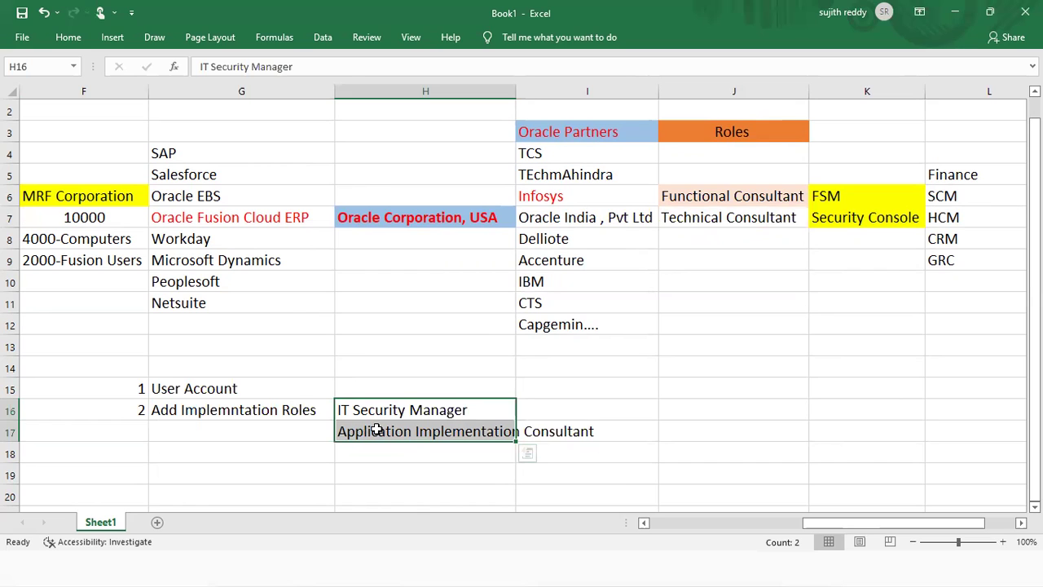
pyautogui.click(387, 439)
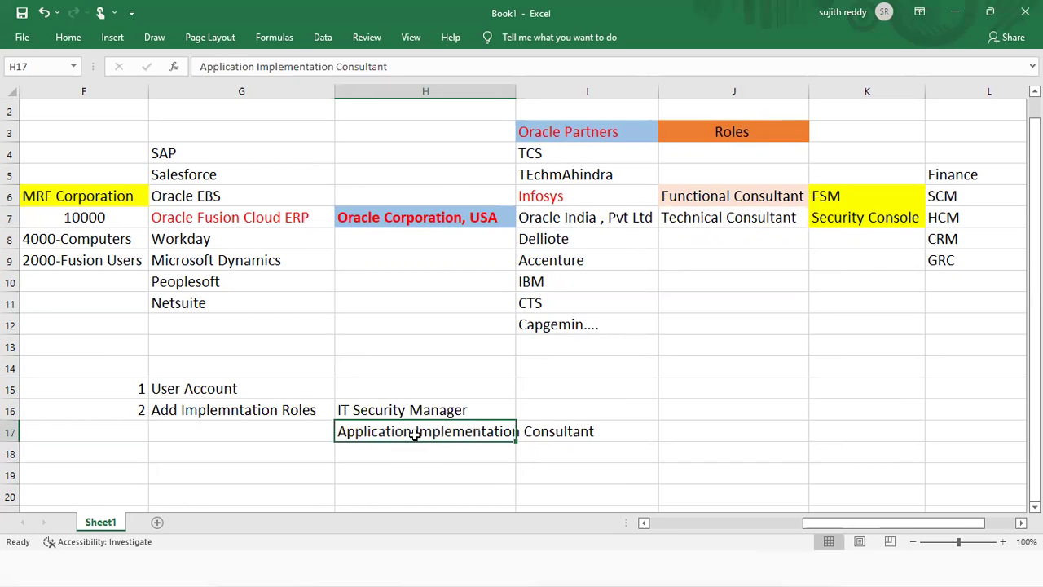
pyautogui.click(414, 410)
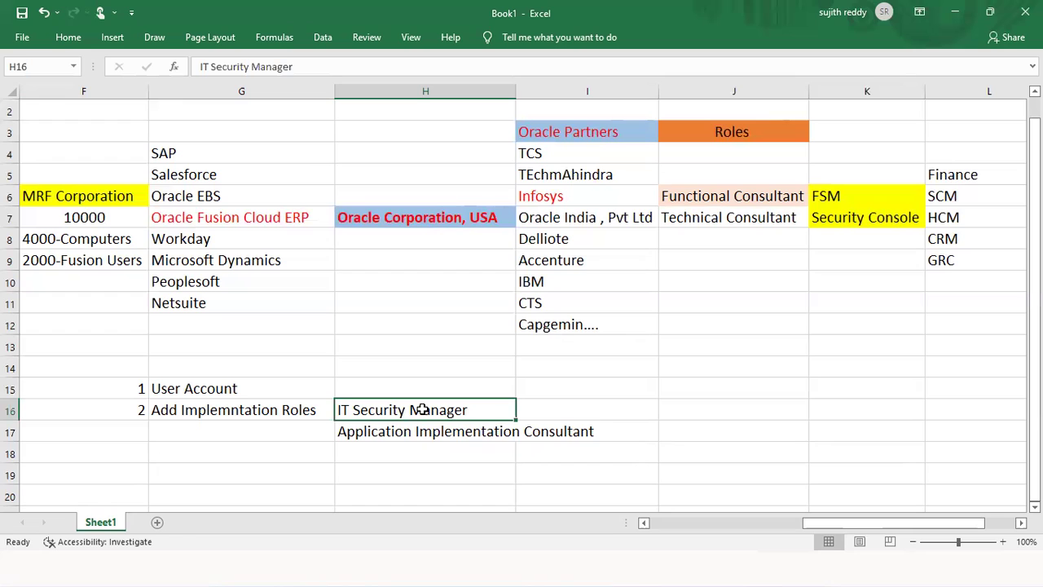
pyautogui.click(272, 383)
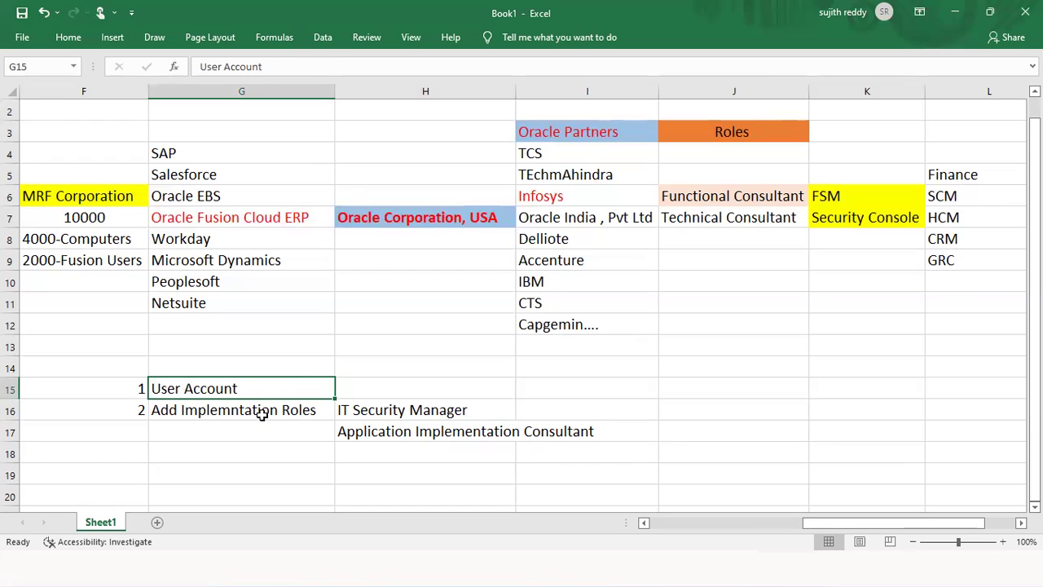
pyautogui.click(262, 412)
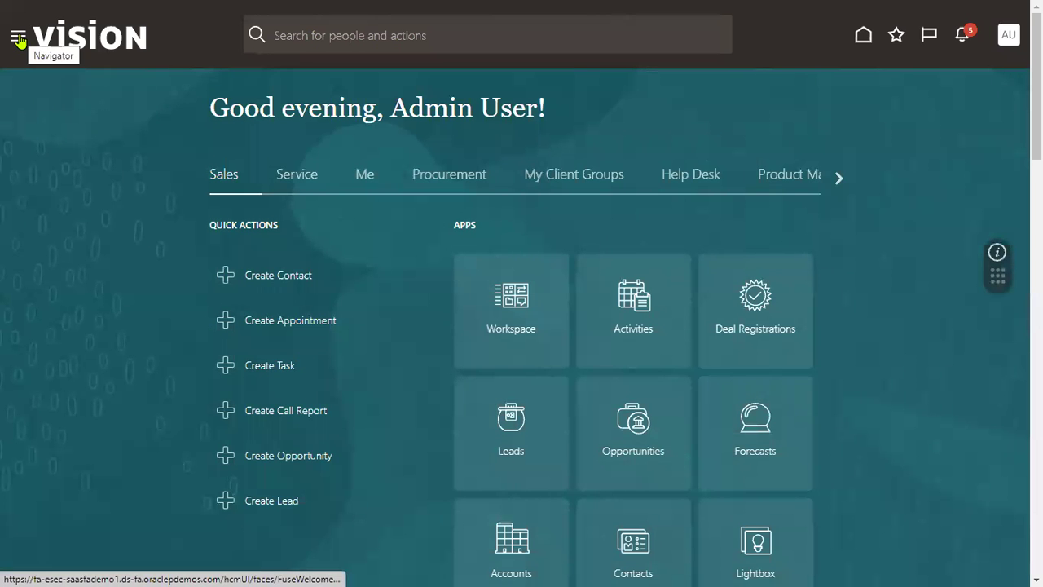
# Step: Switch to the Oracle Fusion admin session and open the User Accounts page of the Security Console
pyautogui.scroll(-7, 103, 366)
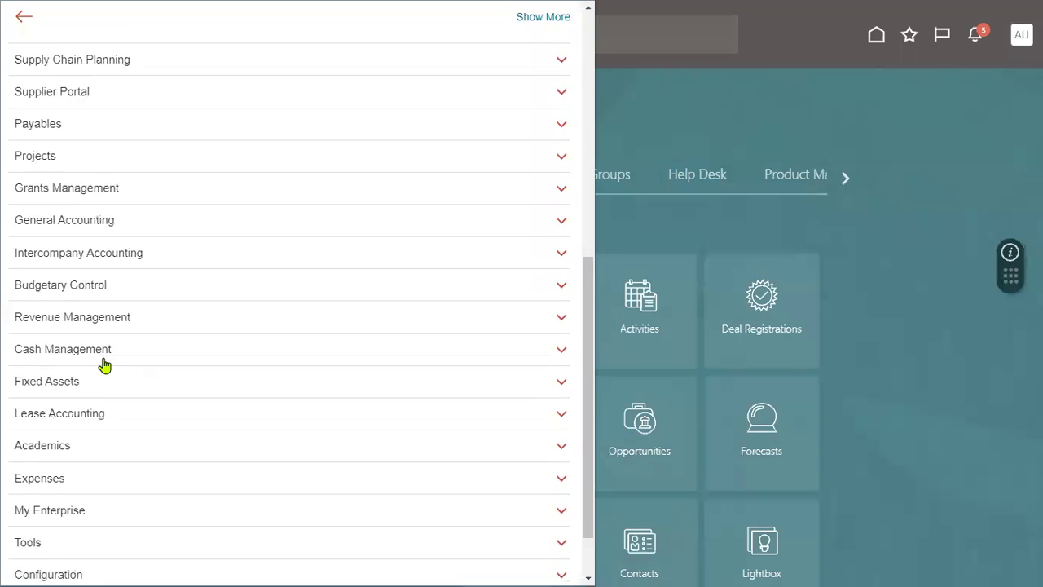
pyautogui.click(94, 474)
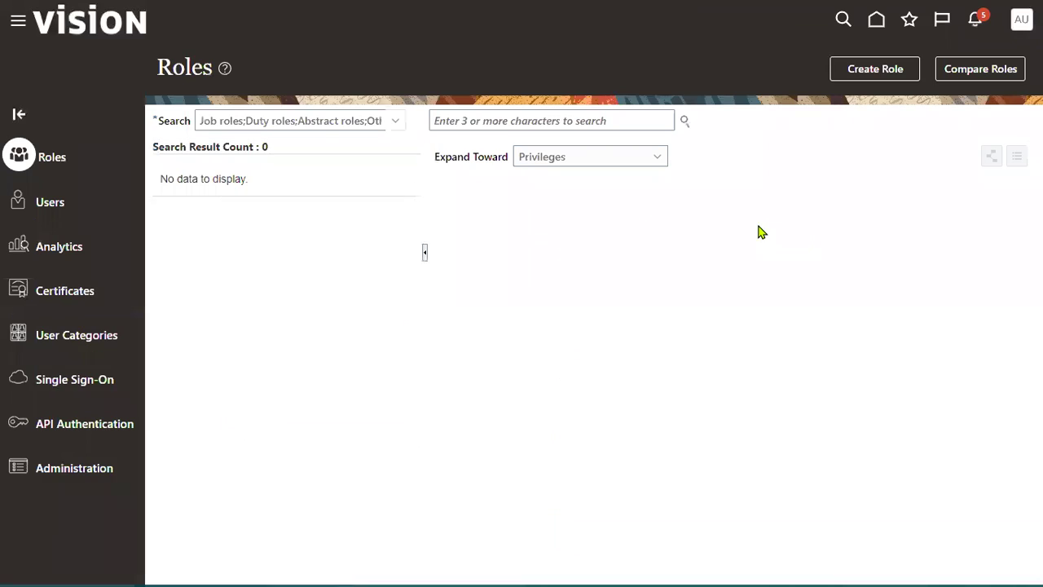
pyautogui.click(50, 209)
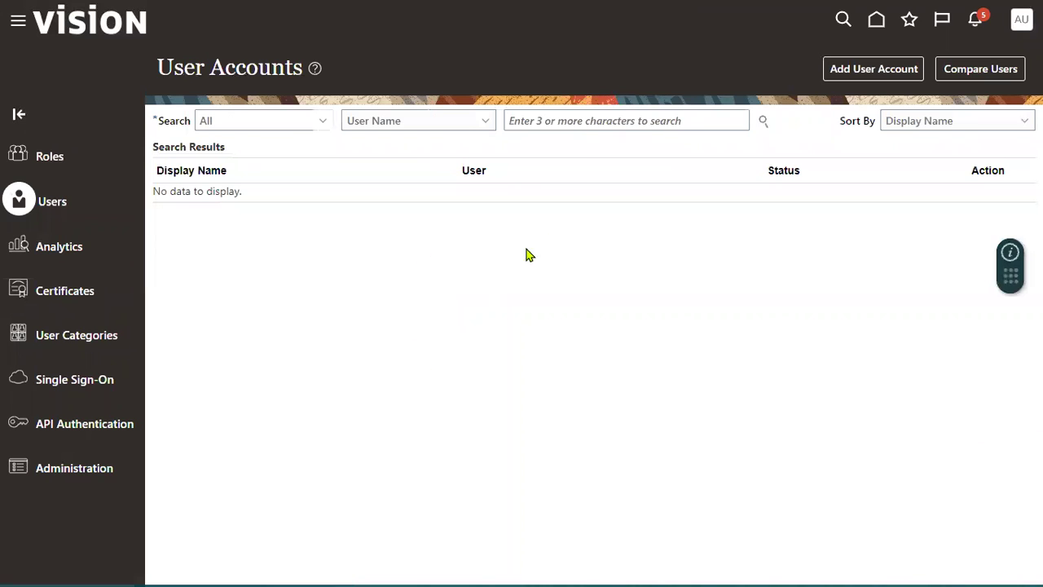
# Step: Search the user accounts for the user name SCM.AUG and open that account for editing
pyautogui.click(571, 122)
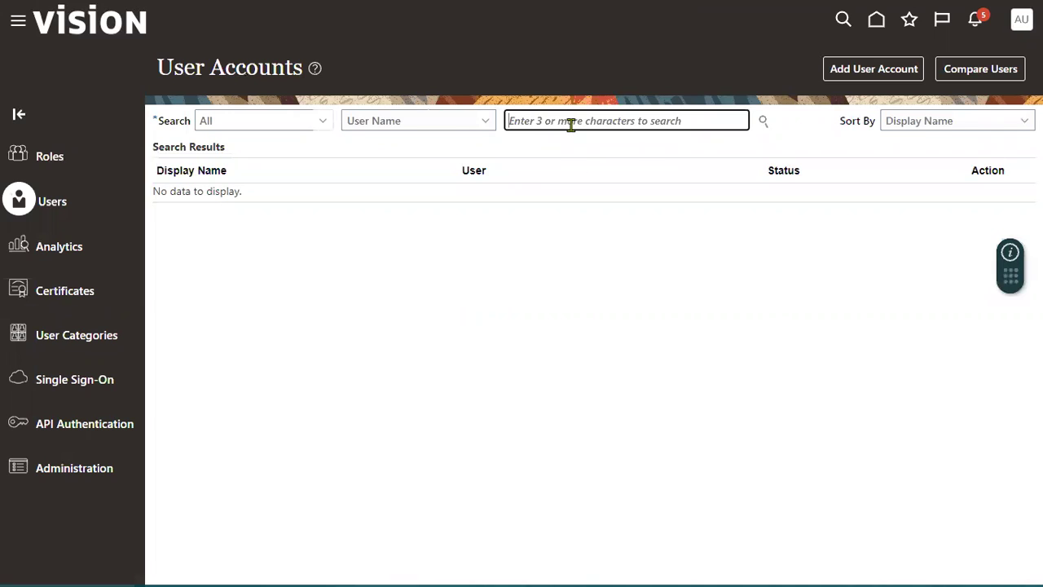
pyautogui.write('SCM-A')
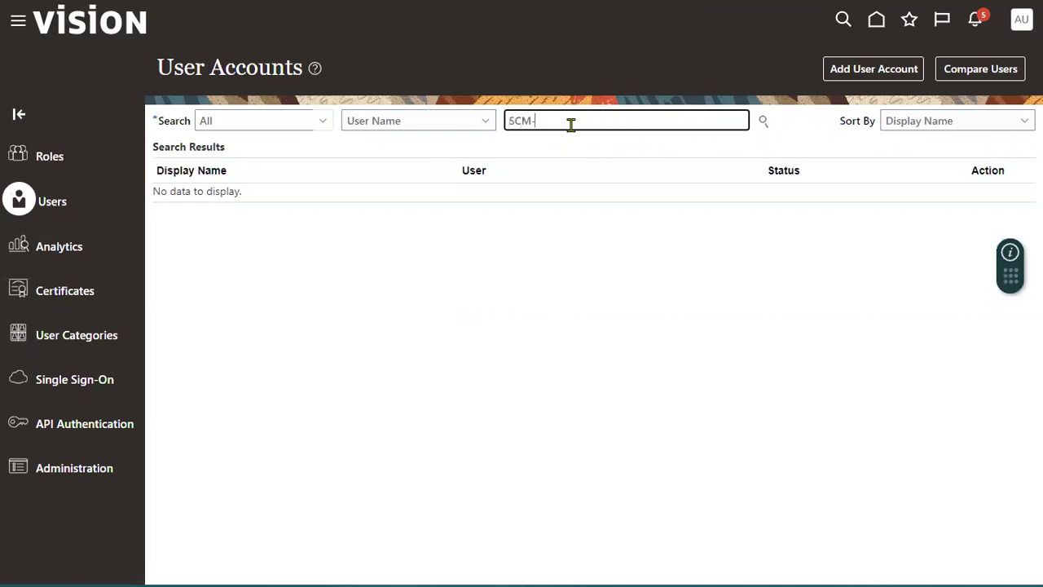
pyautogui.write('UG')
pyautogui.click(535, 121)
pyautogui.press('BackSpace')
pyautogui.write('.')
pyautogui.press('Return')
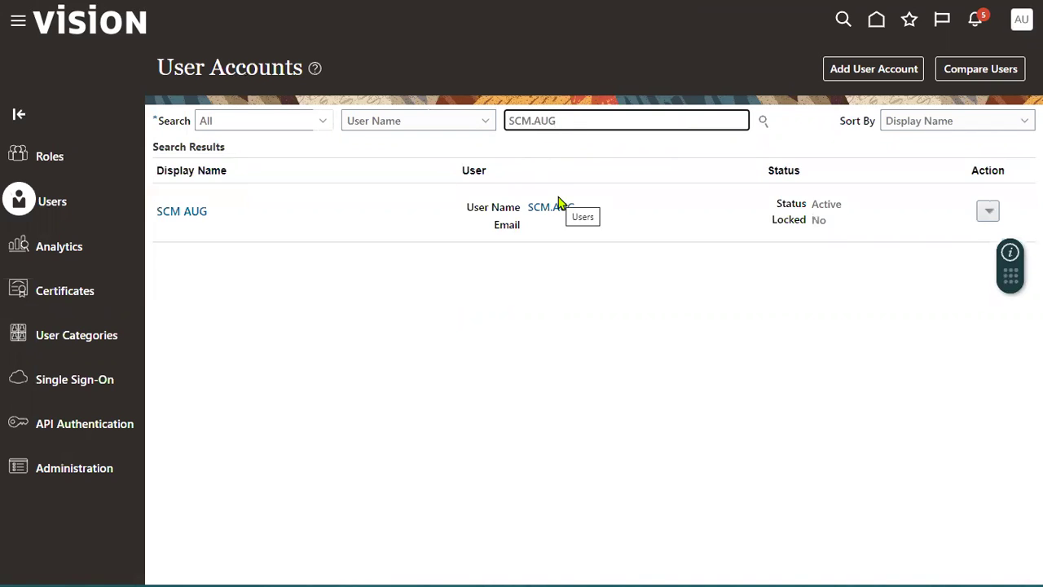
pyautogui.click(557, 207)
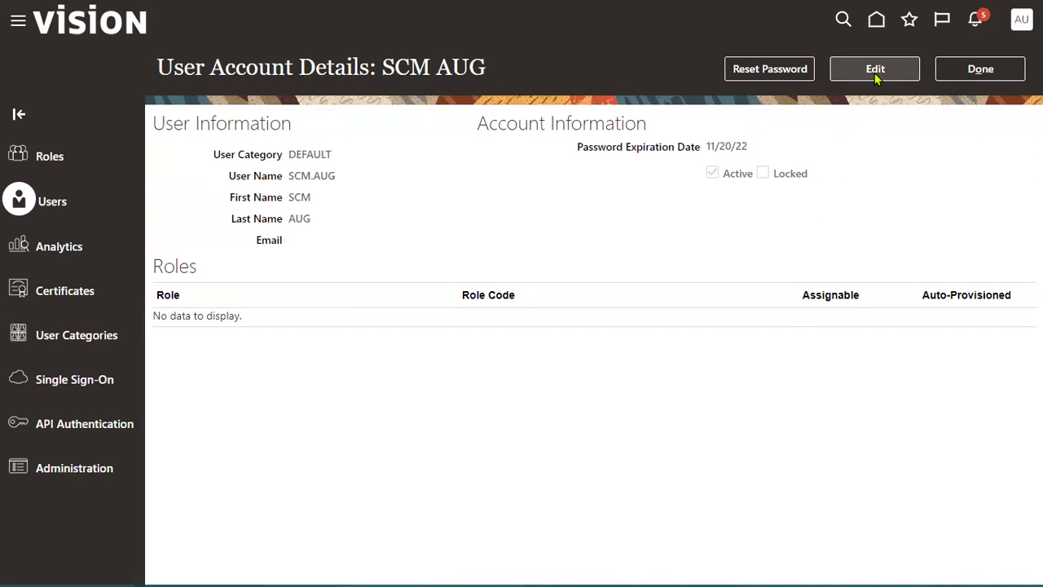
pyautogui.click(876, 72)
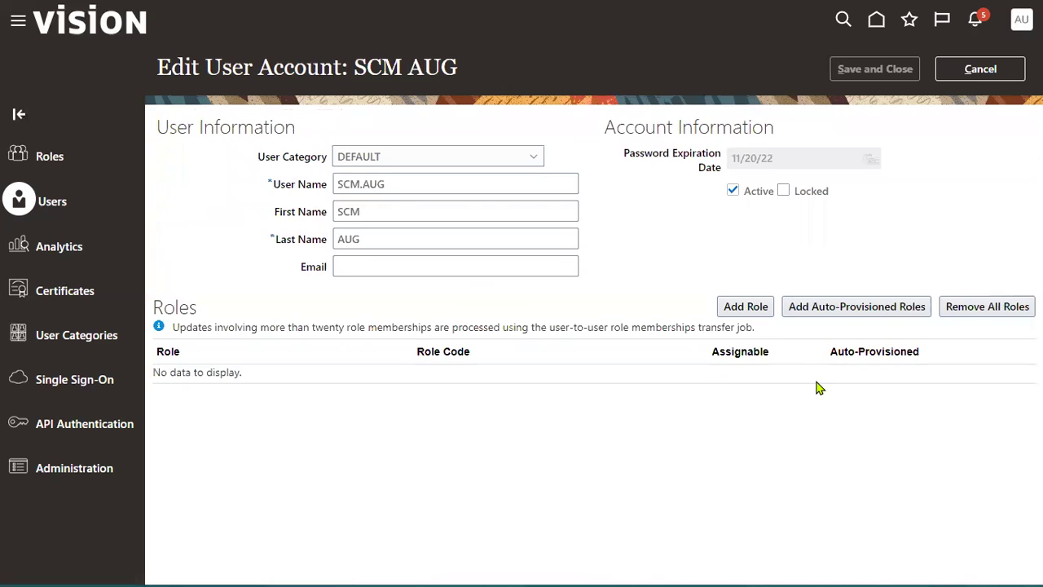
# Step: Add the IT Security Manager role with code ORA_FND_IT_SECURITY_MANAGER_JOB to the SCM AUG account
pyautogui.click(756, 308)
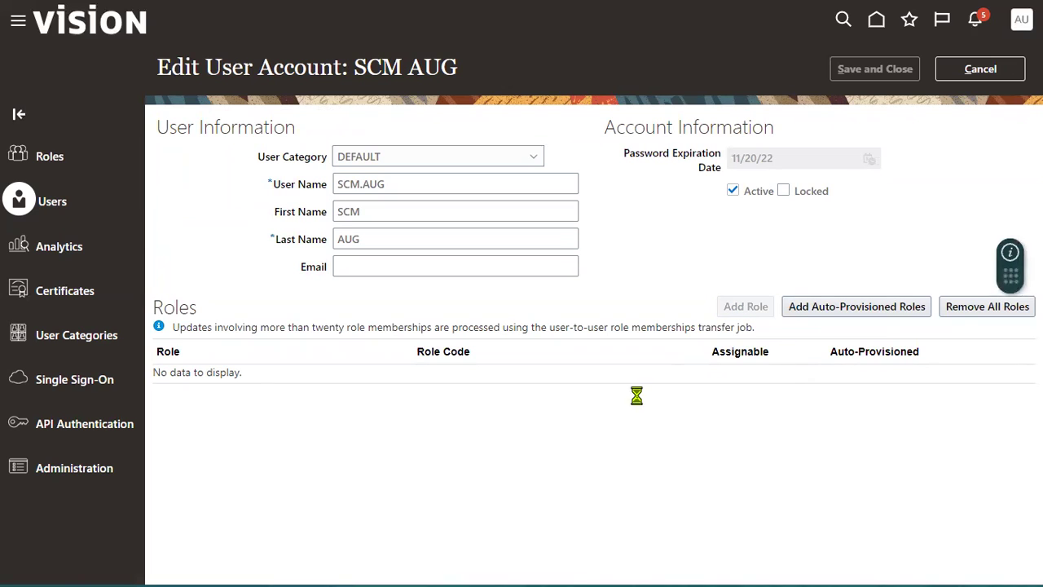
pyautogui.click(499, 140)
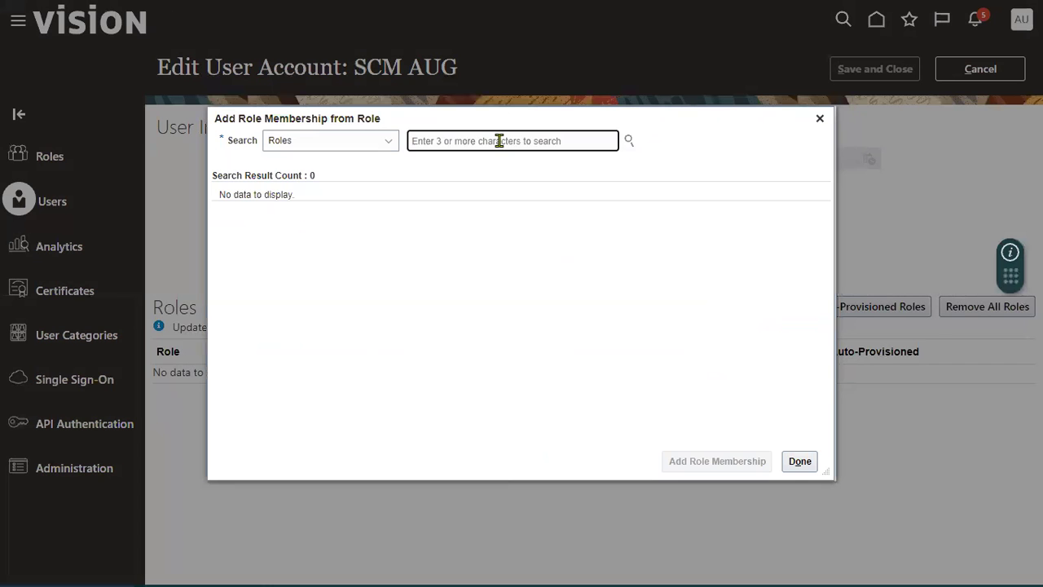
pyautogui.write('IT SEC')
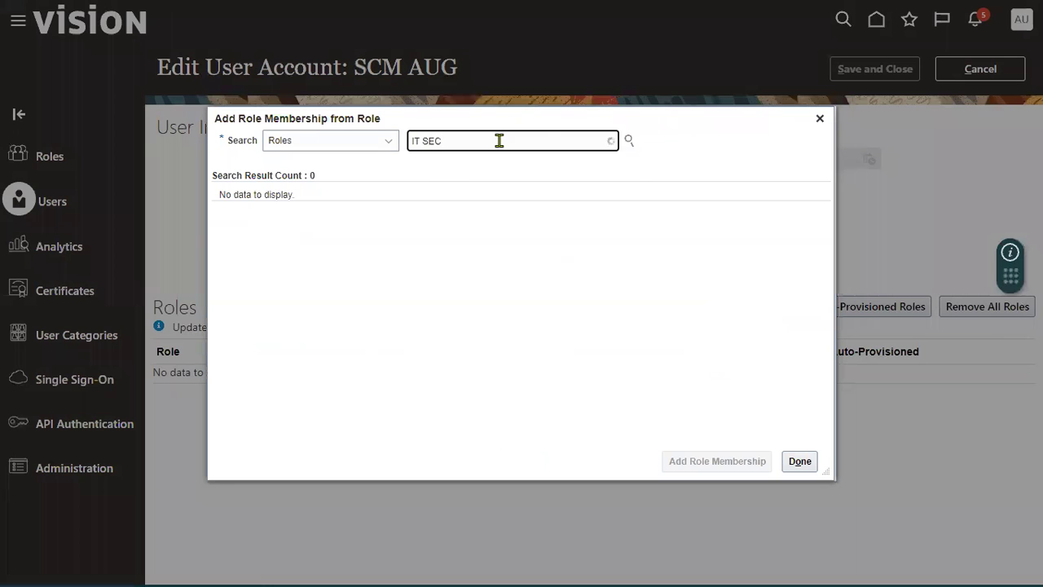
pyautogui.click(497, 169)
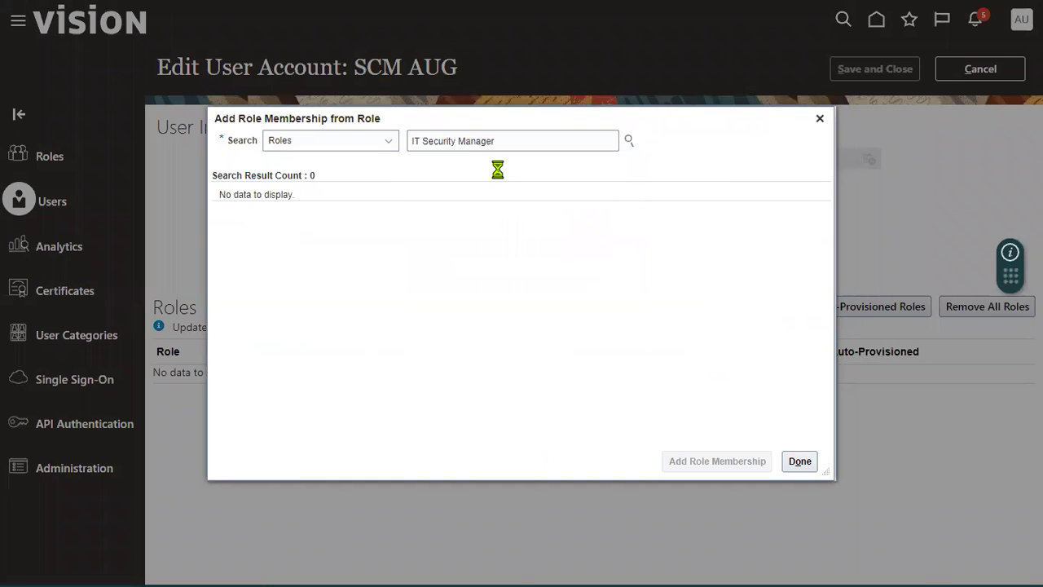
pyautogui.click(471, 217)
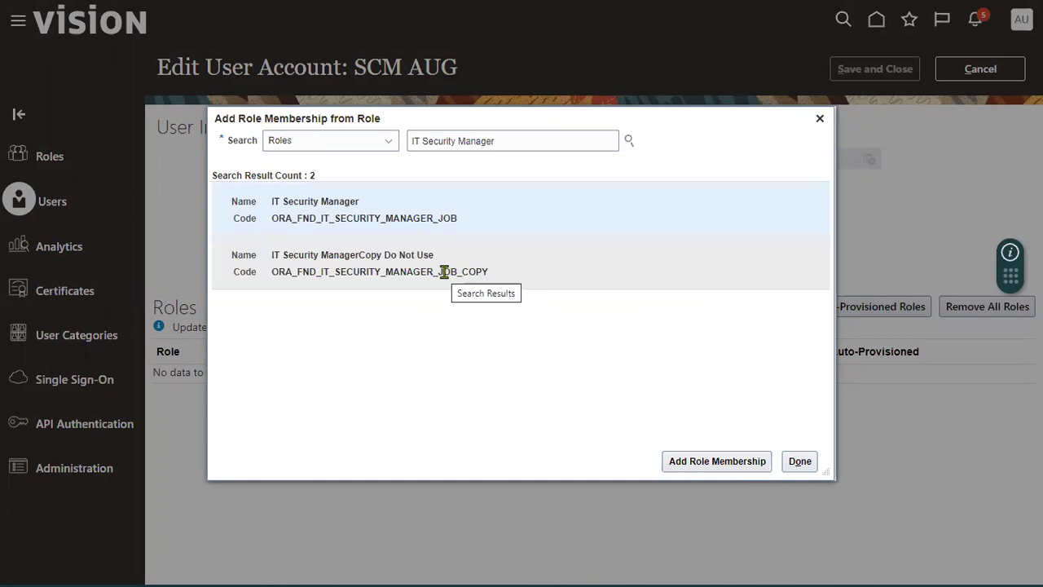
pyautogui.click(689, 463)
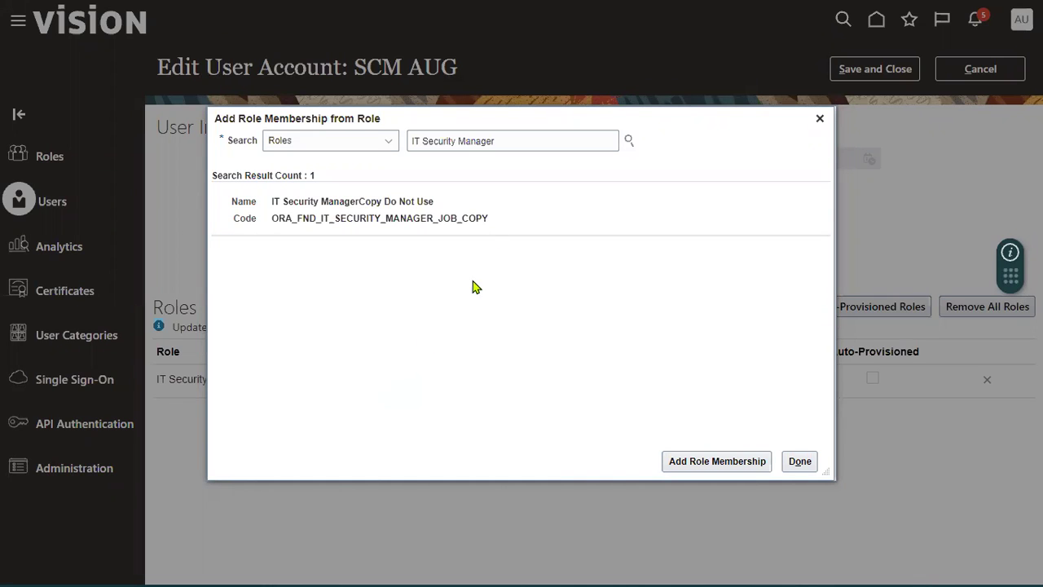
# Step: Add the Application Implementation Consultant role with code ORA_ASM_APPLICATION_IMPLEMENTATION_CONSULTANT_JOB to the account and finish adding roles
pyautogui.moveTo(517, 142); pyautogui.dragTo(398, 141)
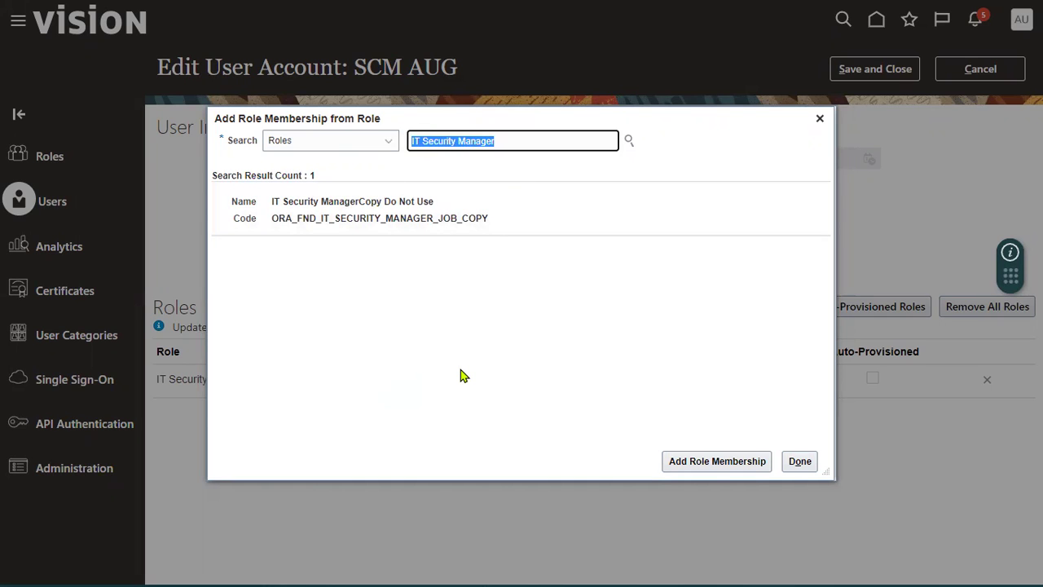
pyautogui.write('Applicat')
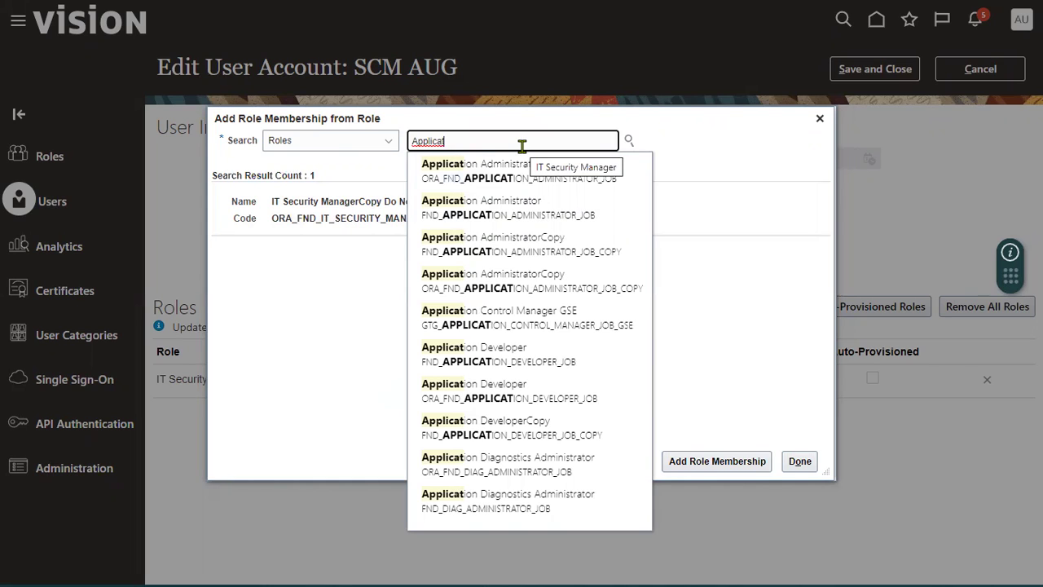
pyautogui.write('ion ')
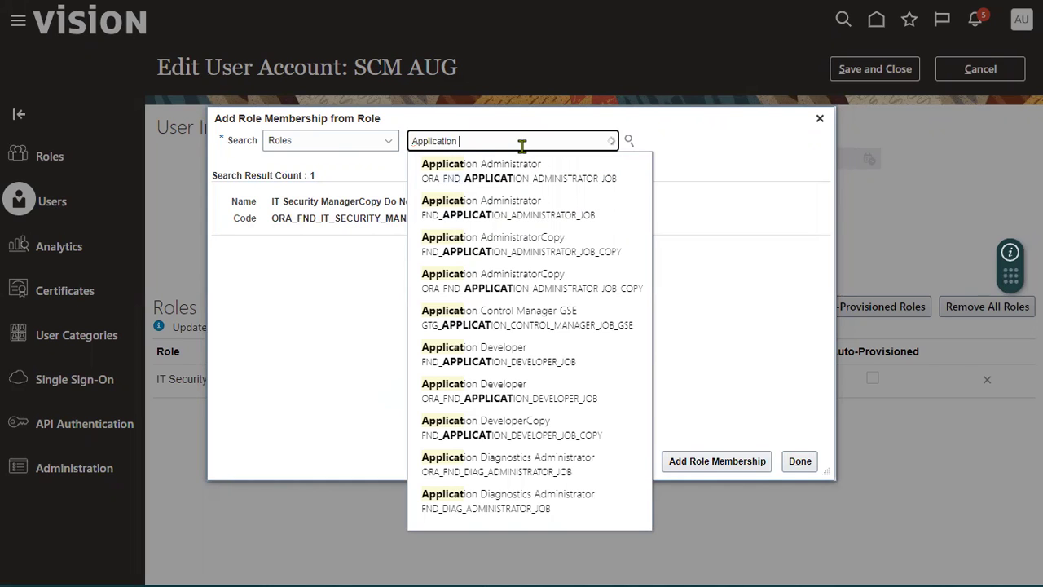
pyautogui.write('im')
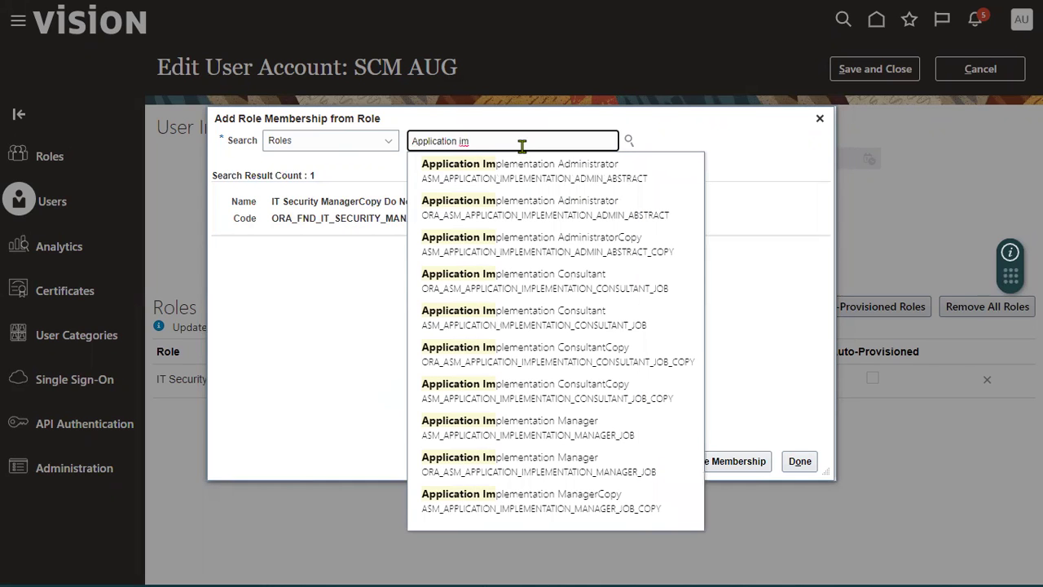
pyautogui.click(530, 288)
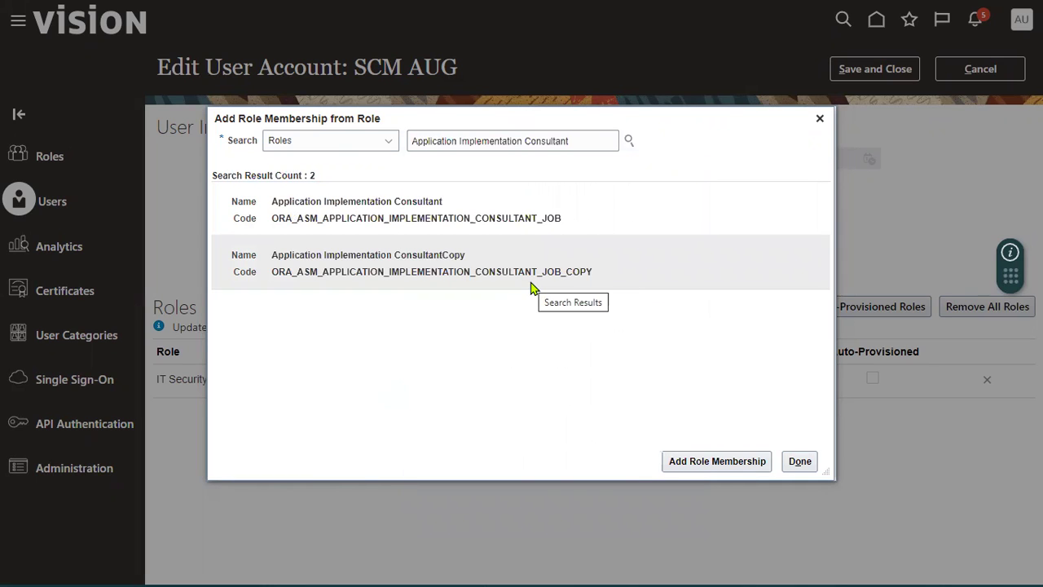
pyautogui.click(481, 228)
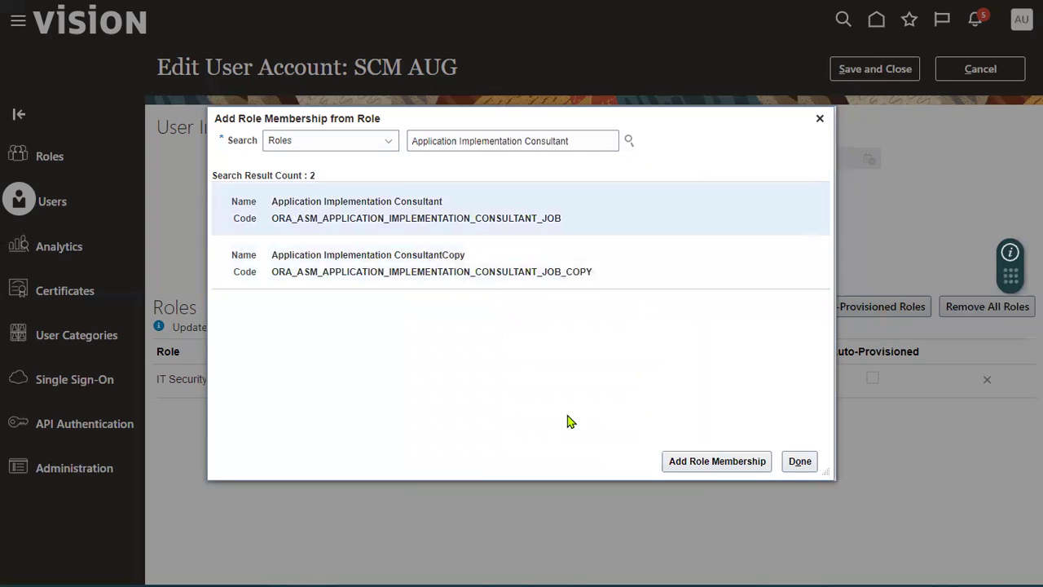
pyautogui.click(689, 461)
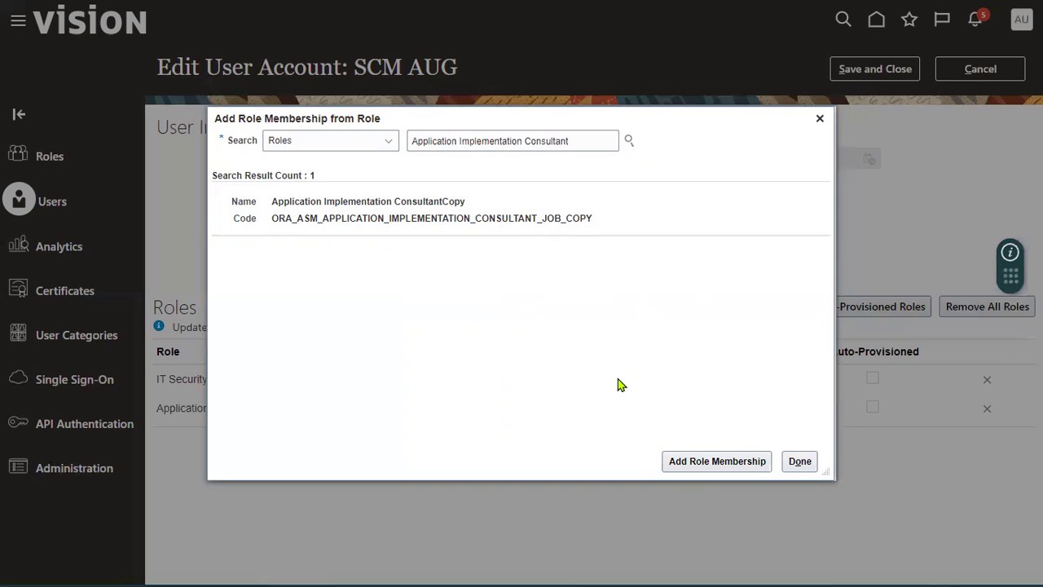
pyautogui.click(799, 461)
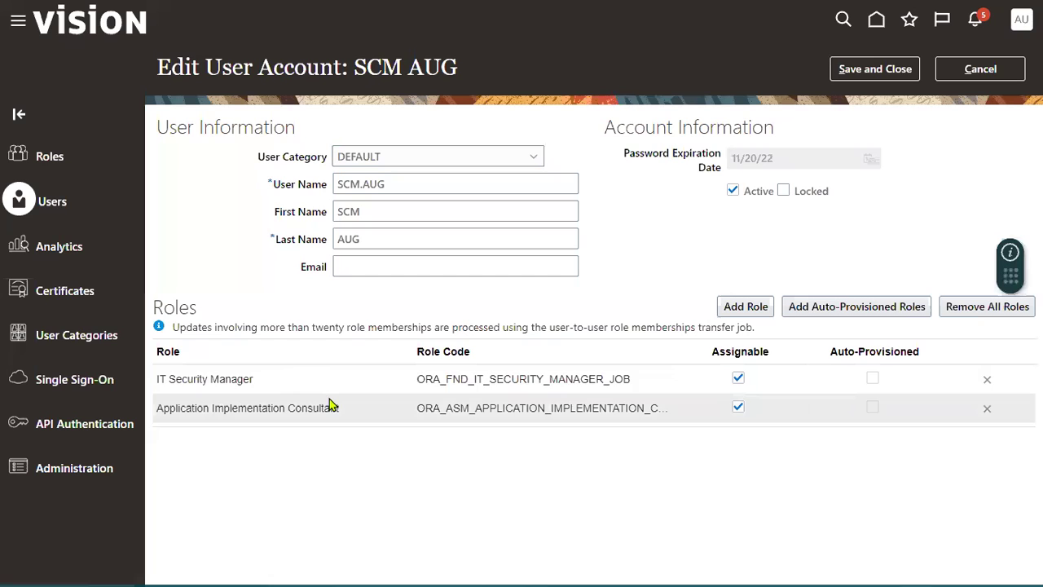
# Step: Save and close the SCM AUG account with its new roles, and sign out of the admin session
pyautogui.click(884, 70)
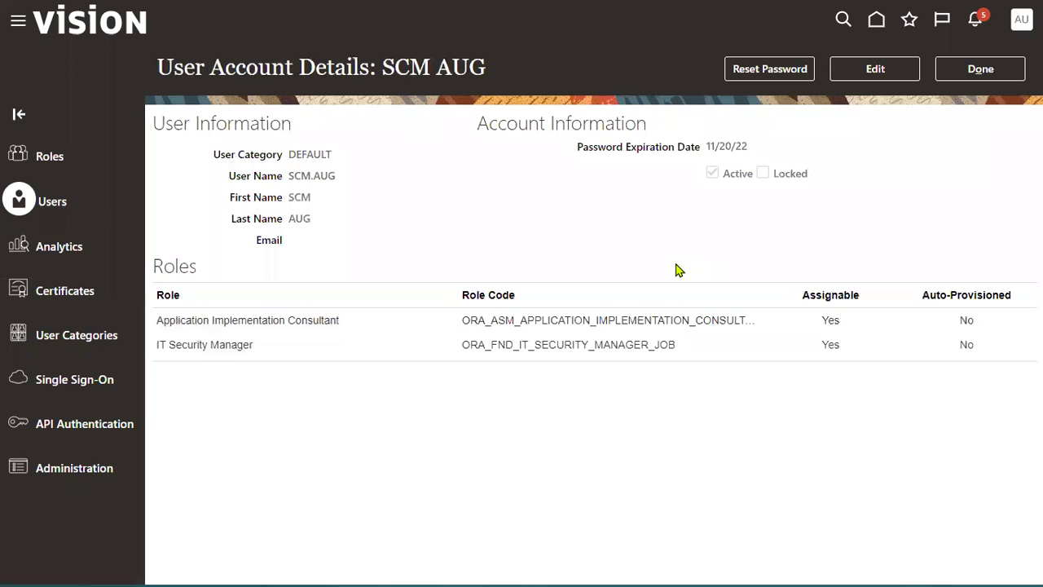
pyautogui.click(970, 70)
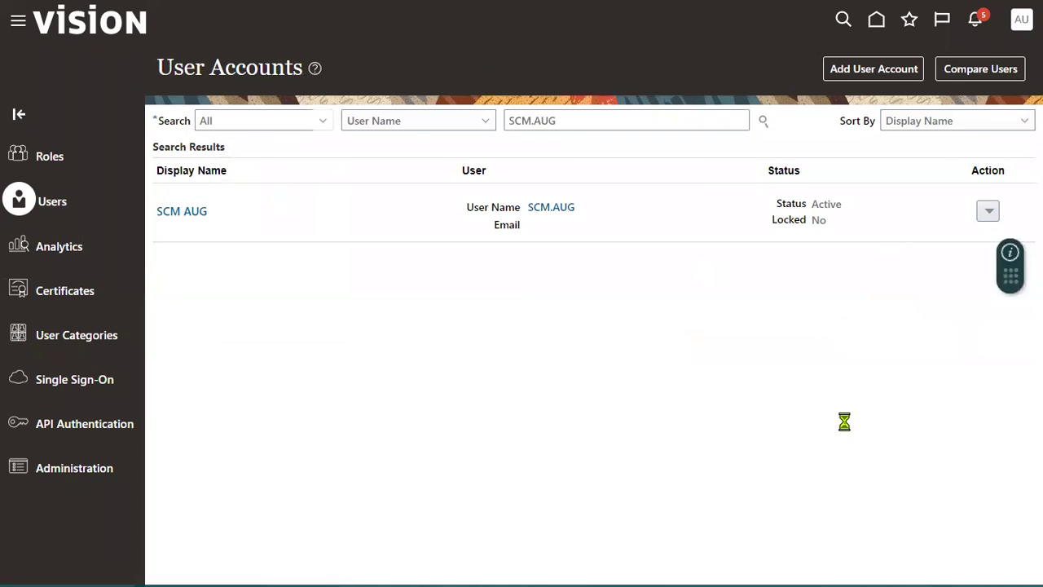
pyautogui.click(990, 56)
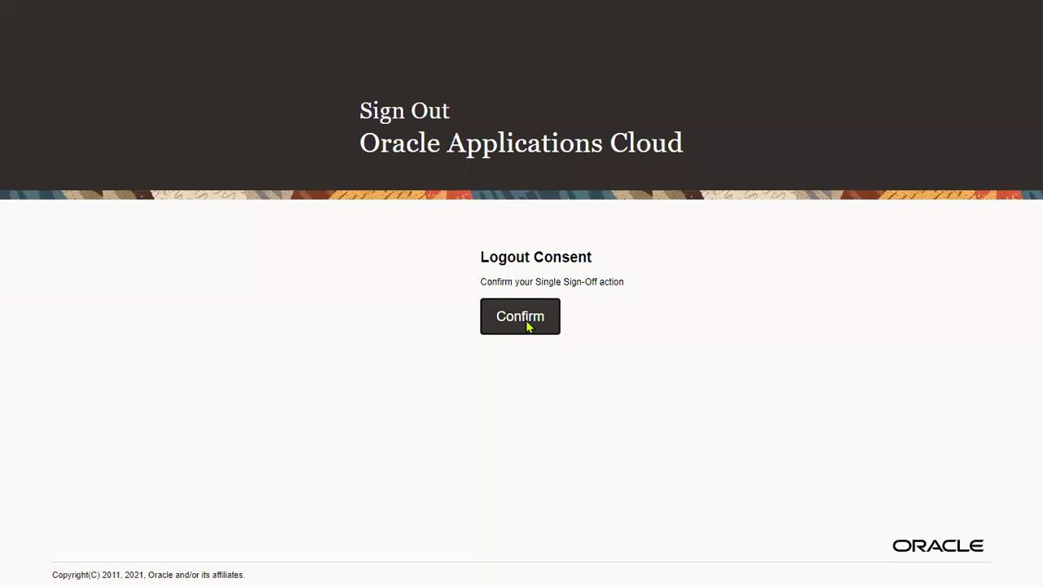
pyautogui.click(527, 324)
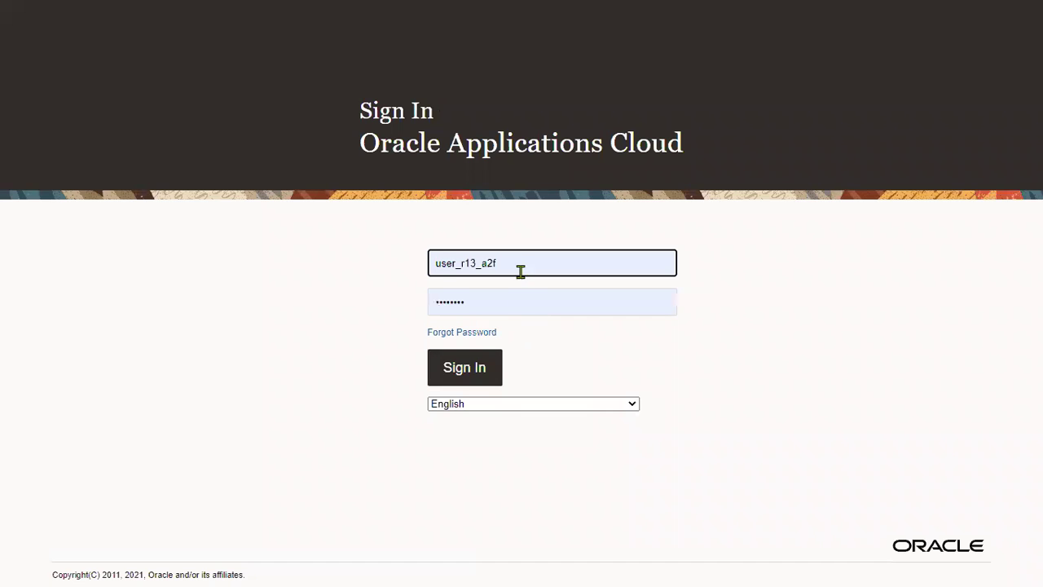
# Step: Sign in to Oracle Applications Cloud as scm.aug using the saved account password
pyautogui.doubleClick(519, 265)
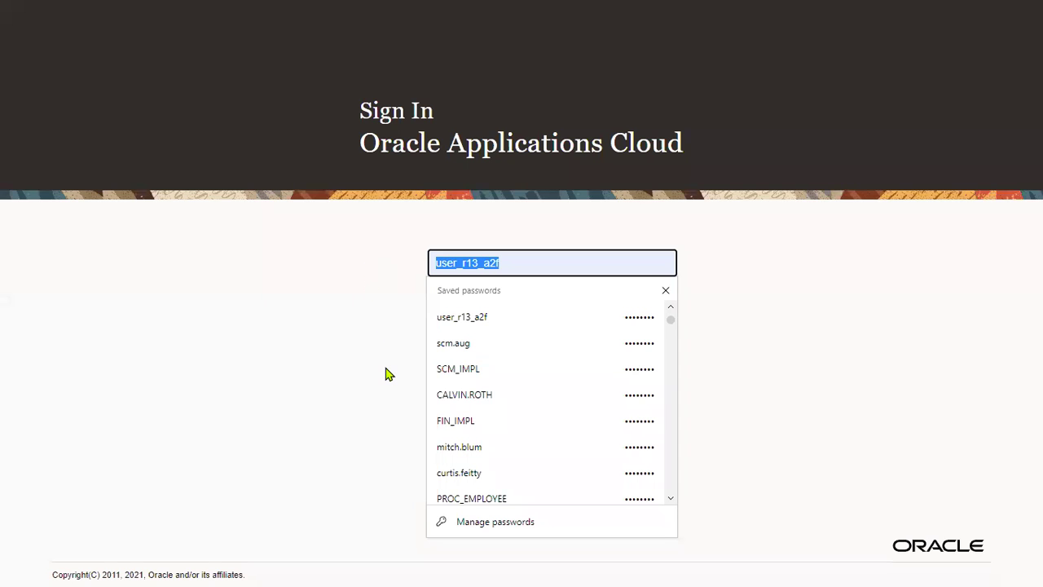
pyautogui.write('sc')
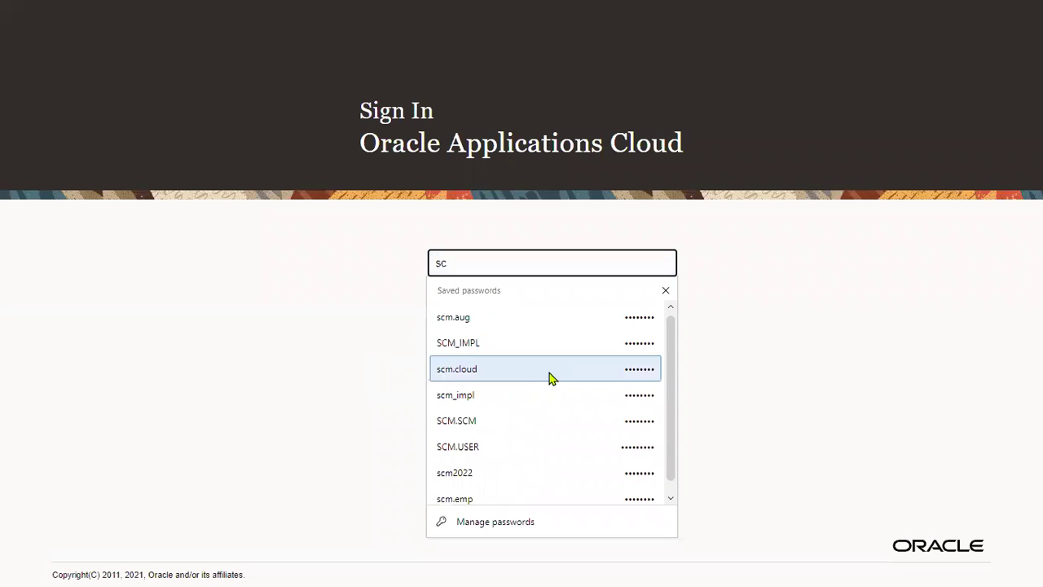
pyautogui.click(540, 318)
pyautogui.click(465, 370)
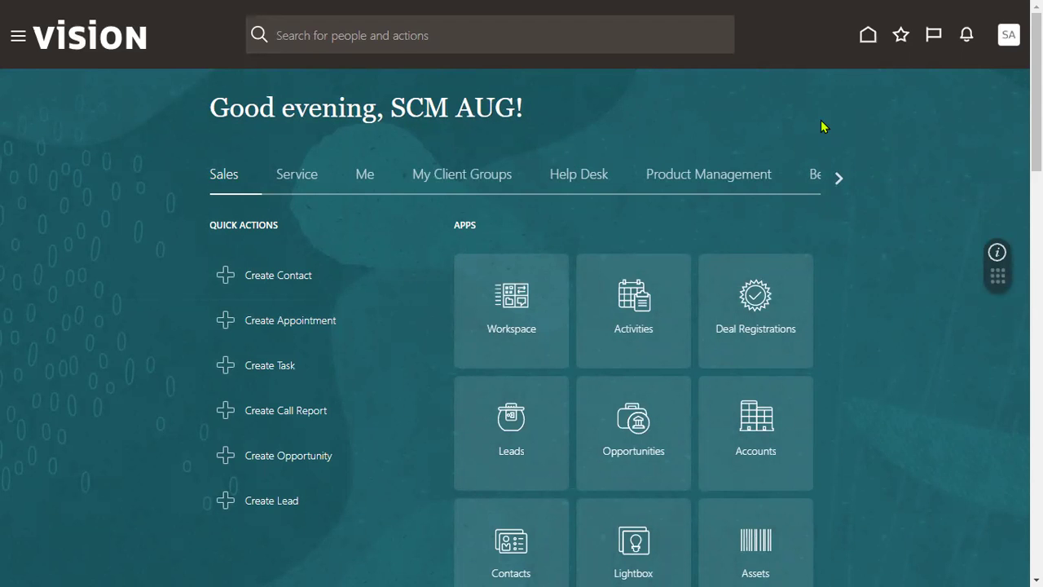
# Step: Refer to the IT Security Manager role in cell H16 of the Excel sheet, and open the Security Console in Oracle Fusion
pyautogui.hotkey('alt', 'Tab')
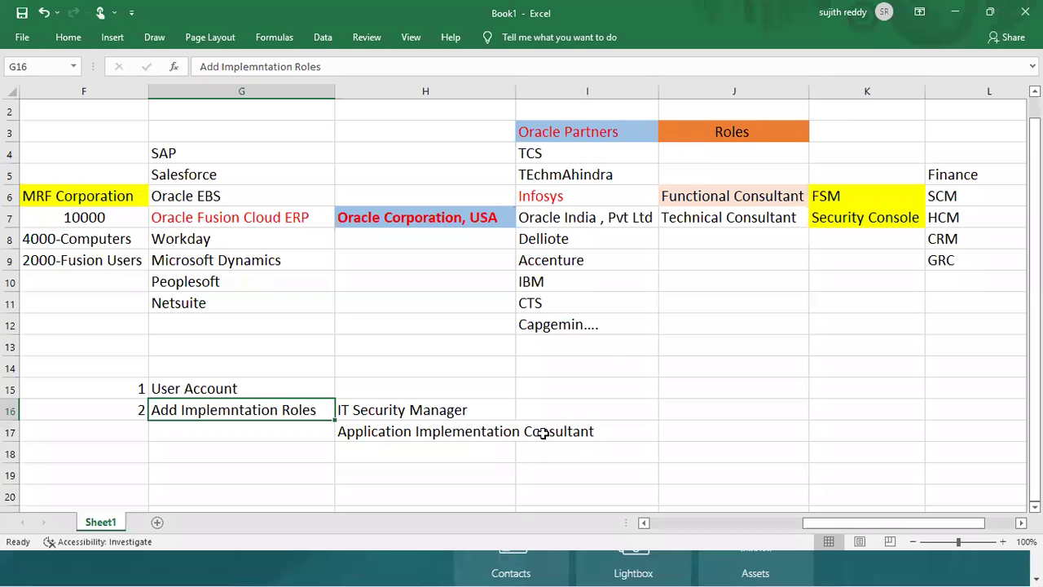
pyautogui.click(479, 413)
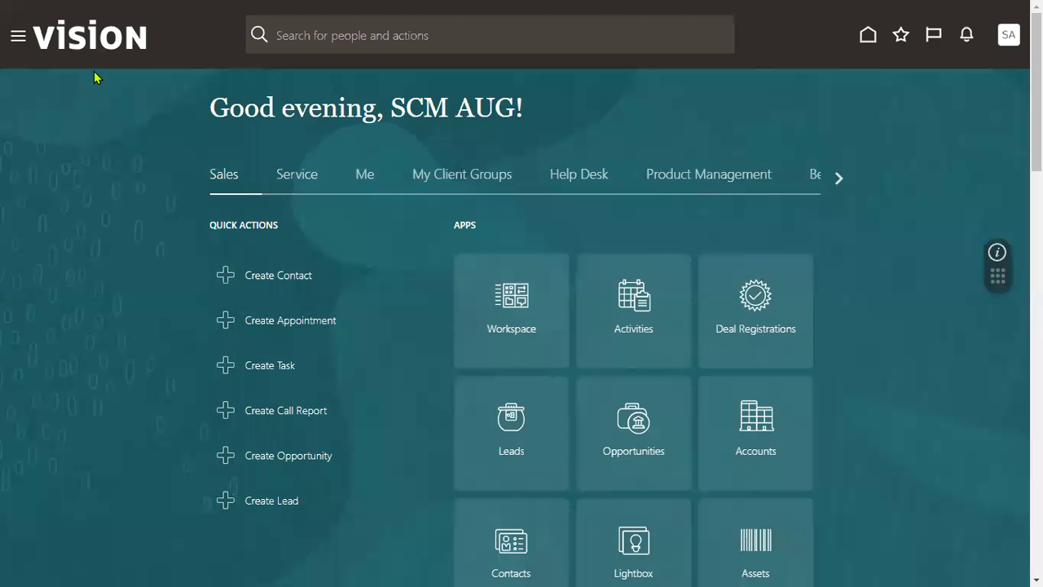
pyautogui.click(16, 39)
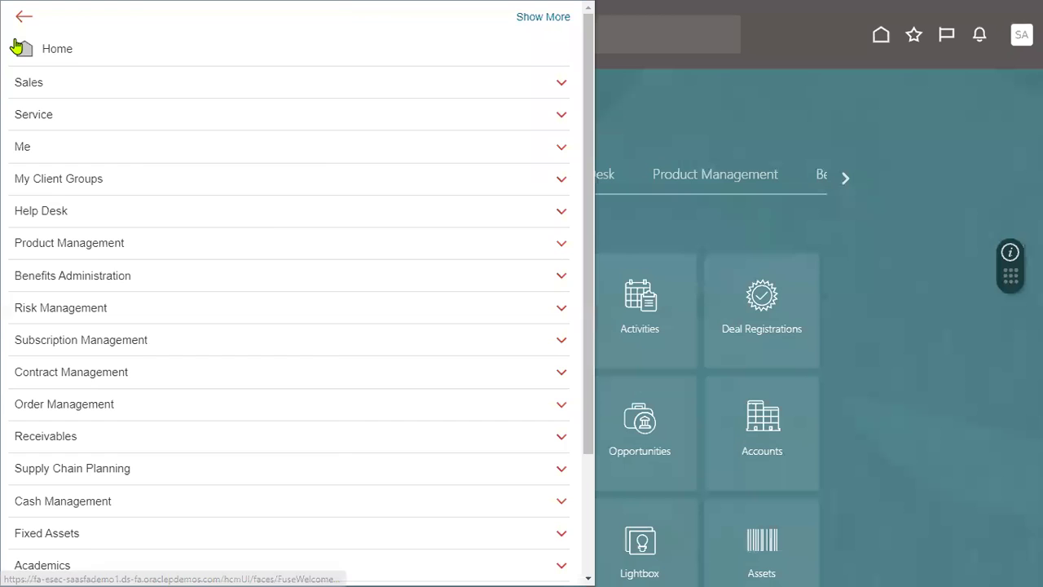
pyautogui.scroll(-3, 75, 329)
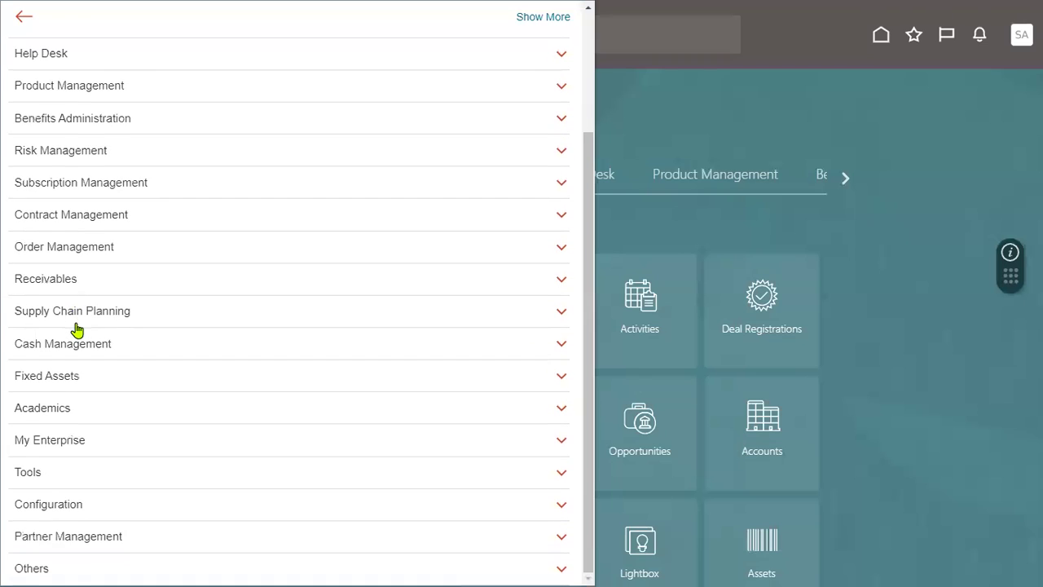
pyautogui.click(81, 474)
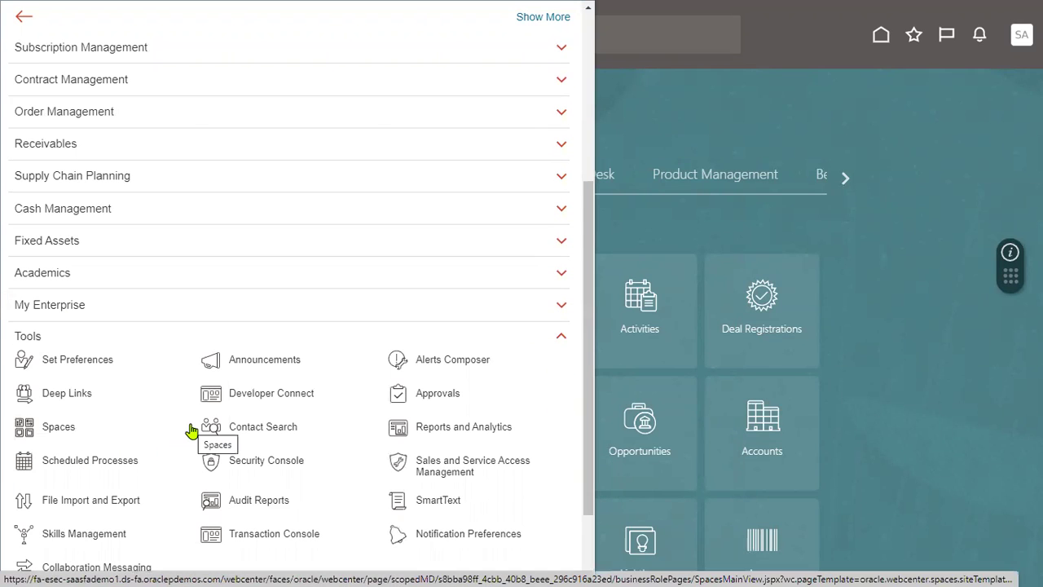
pyautogui.scroll(-1, 191, 432)
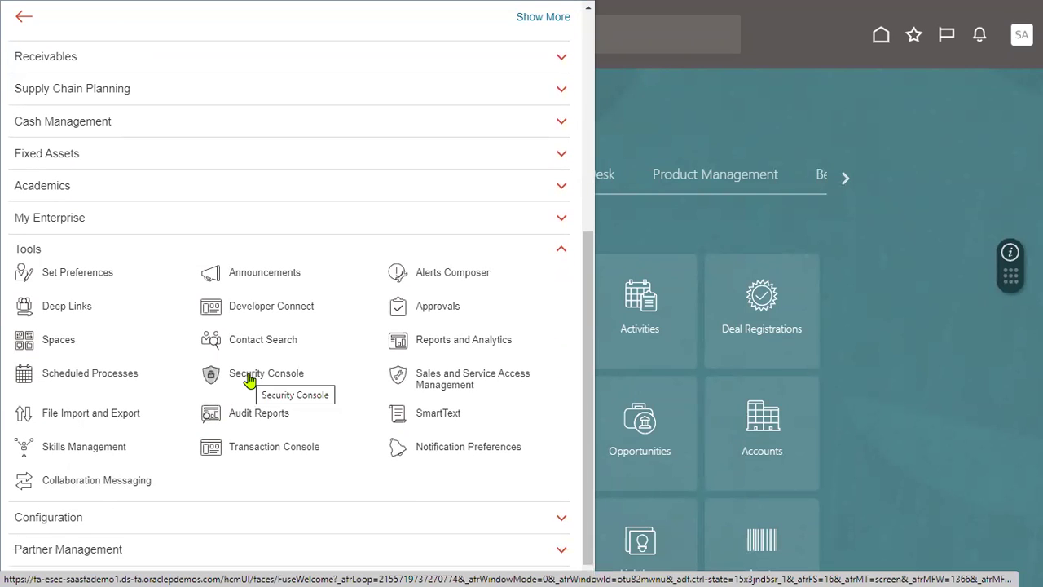
pyautogui.click(250, 381)
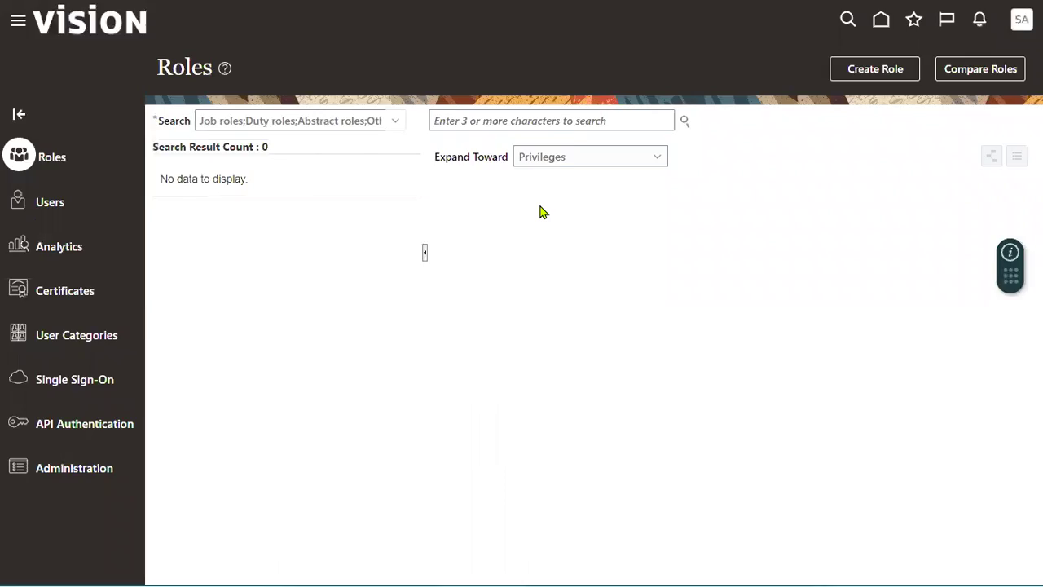
# Step: Refer to the Application Implementation Consultant role in cell H17 of the Excel sheet, and open Setup and Maintenance in Oracle Fusion
pyautogui.hotkey('alt', 'Tab')
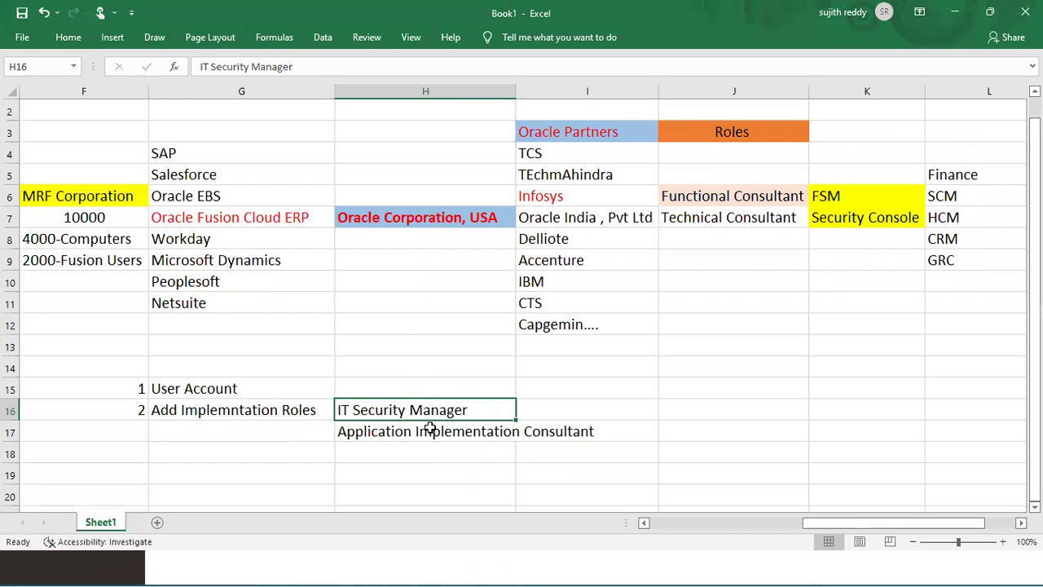
pyautogui.click(430, 430)
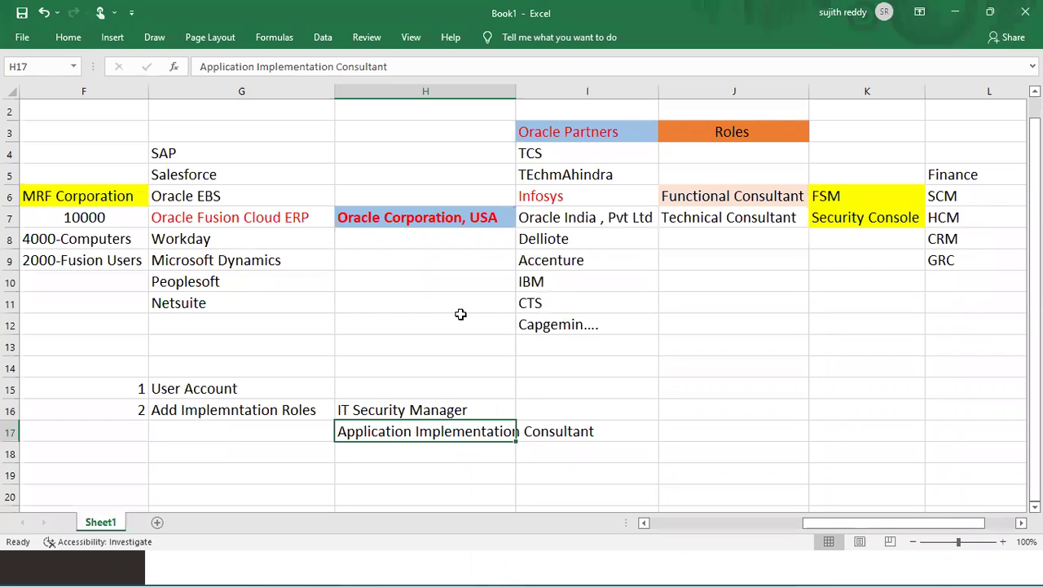
pyautogui.click(494, 567)
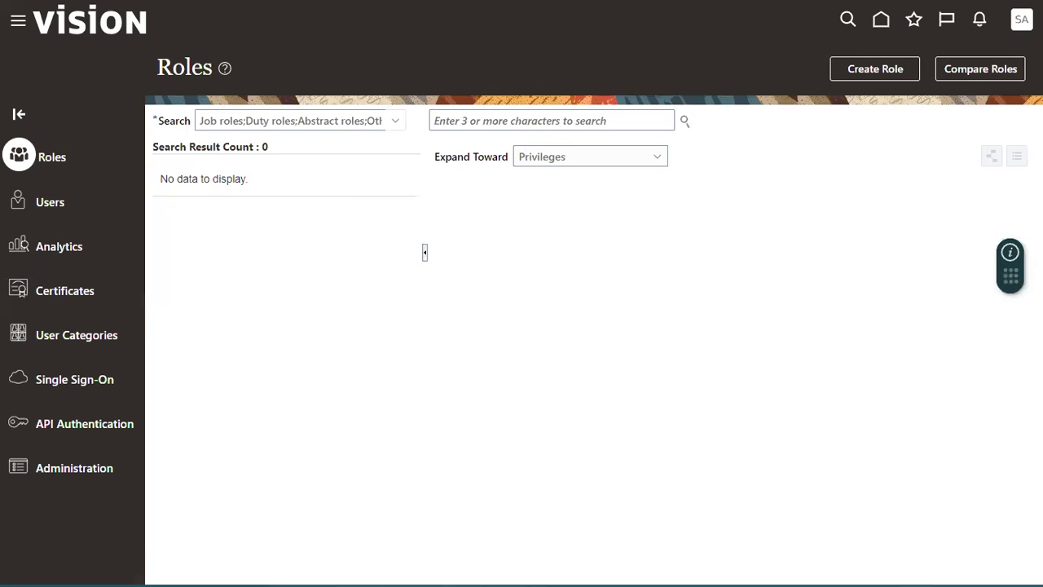
pyautogui.click(1019, 21)
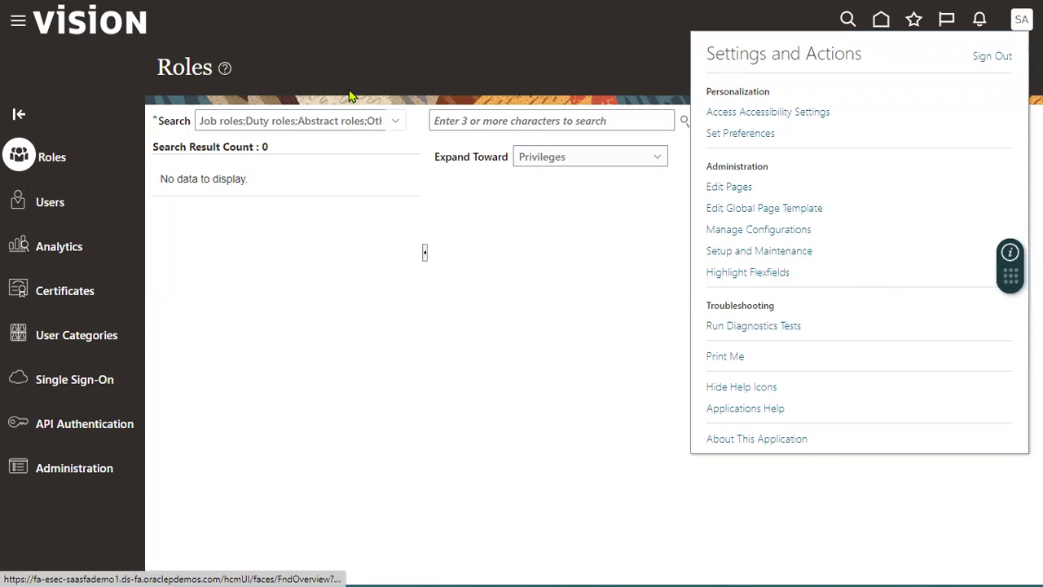
pyautogui.moveTo(693, 240)
pyautogui.mouseDown()
pyautogui.moveTo(728, 261)
pyautogui.moveTo(839, 260)
pyautogui.mouseUp()
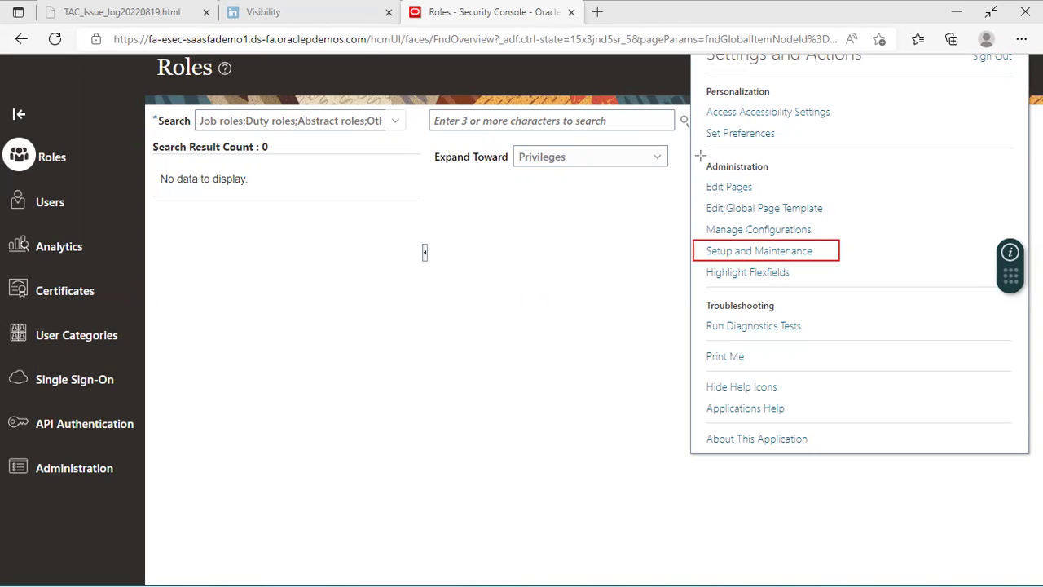
pyautogui.click(762, 252)
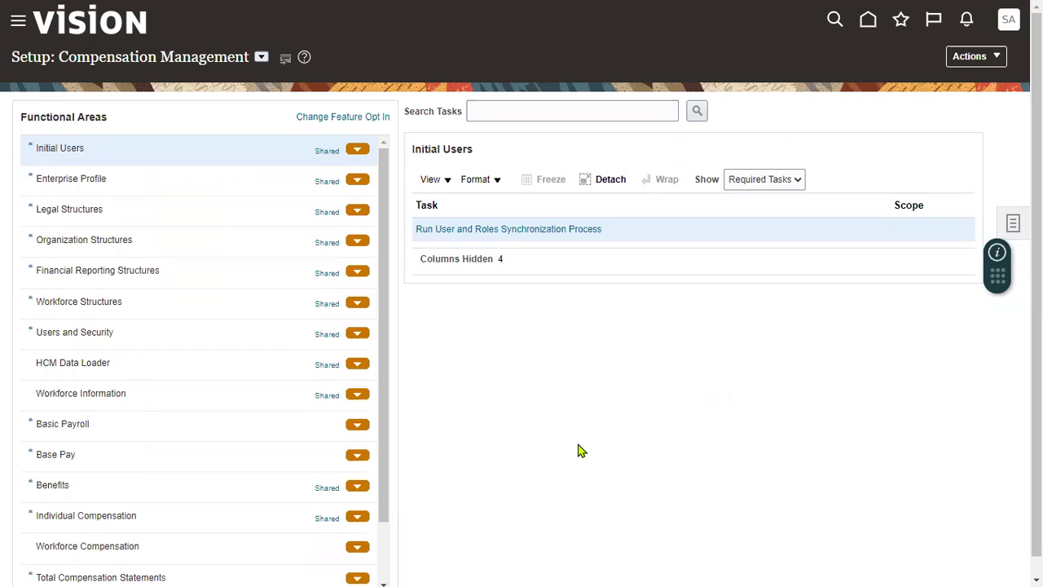
pyautogui.click(16, 27)
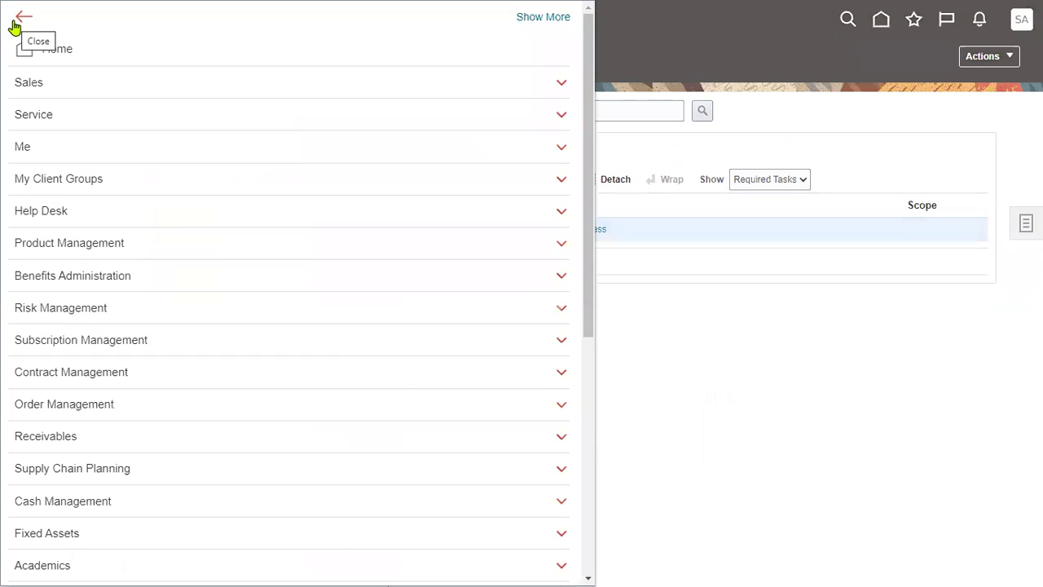
pyautogui.click(681, 401)
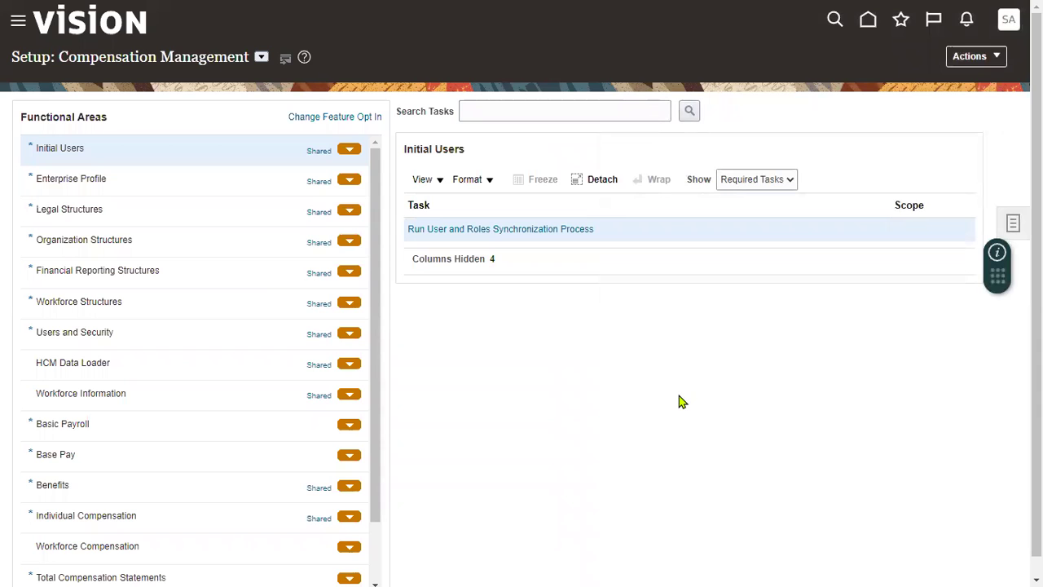
# Step: Review the Security Console and FSM entries and the setup steps in F15:I17 of the Excel sheet, and return to Oracle Fusion
pyautogui.hotkey('alt', 'Tab')
pyautogui.hotkey('alt', 'Tab')
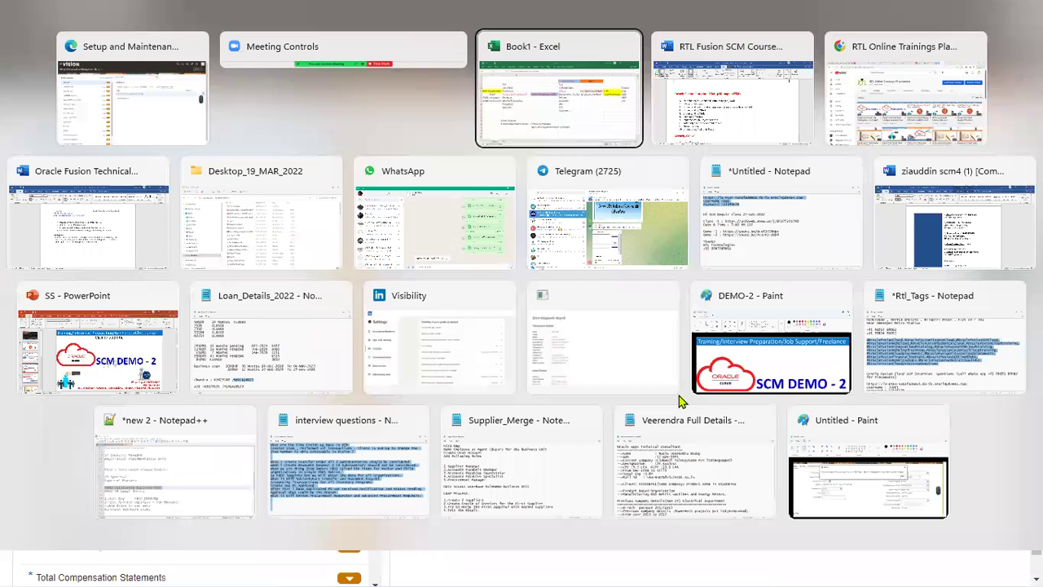
pyautogui.click(834, 220)
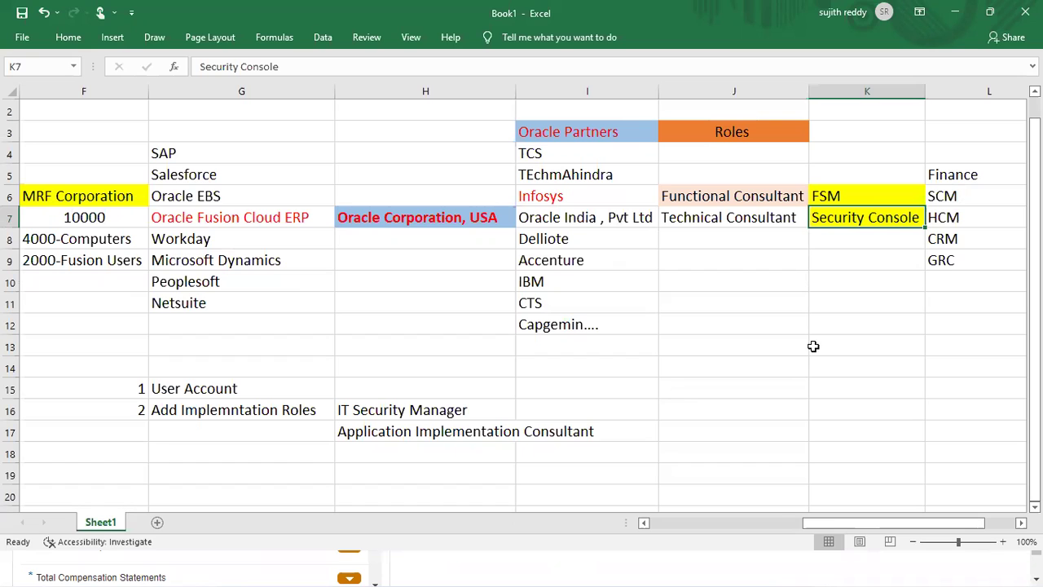
pyautogui.moveTo(140, 389); pyautogui.dragTo(551, 430)
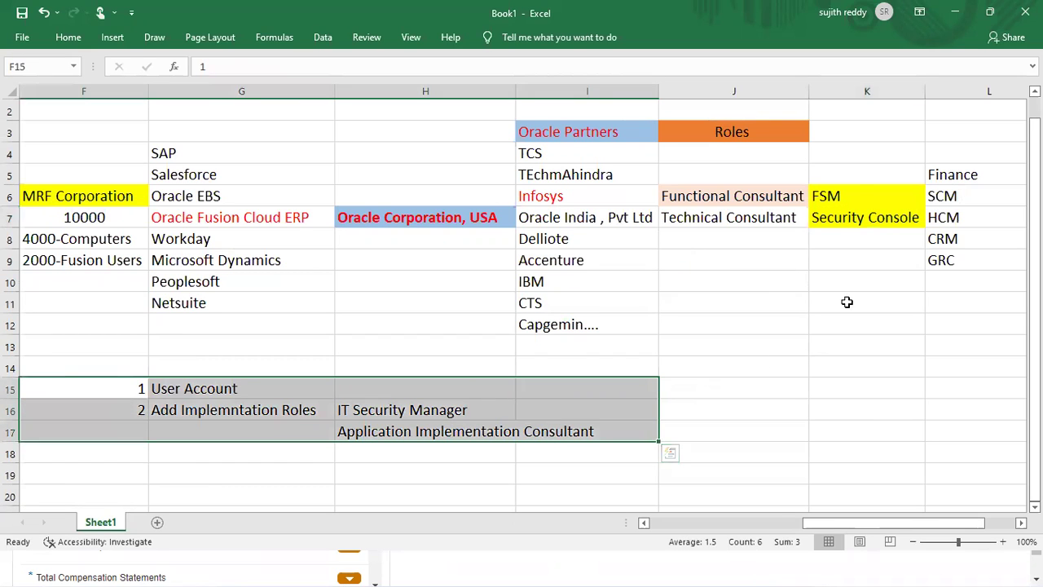
pyautogui.click(860, 198)
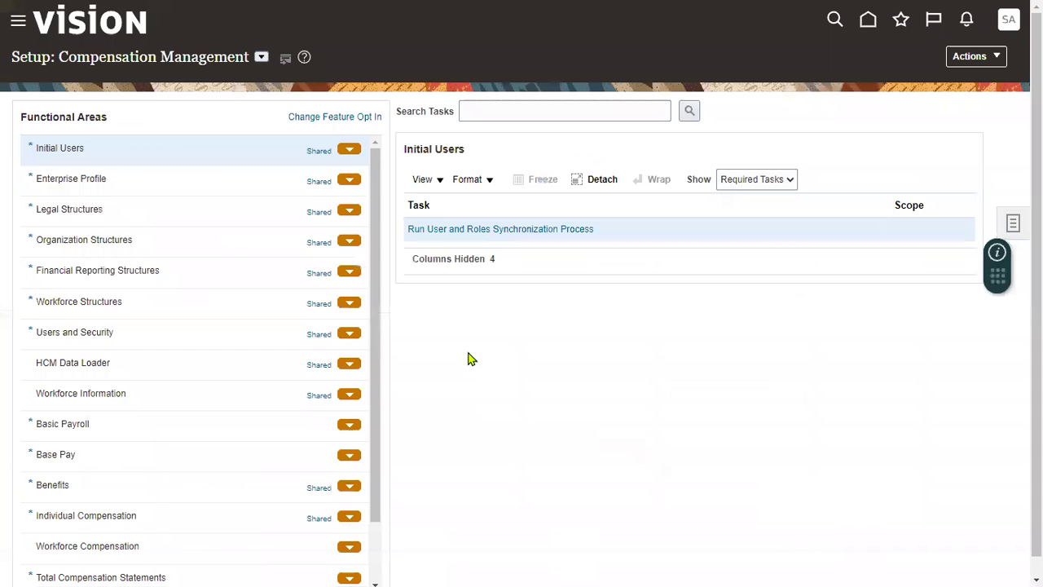
pyautogui.click(766, 567)
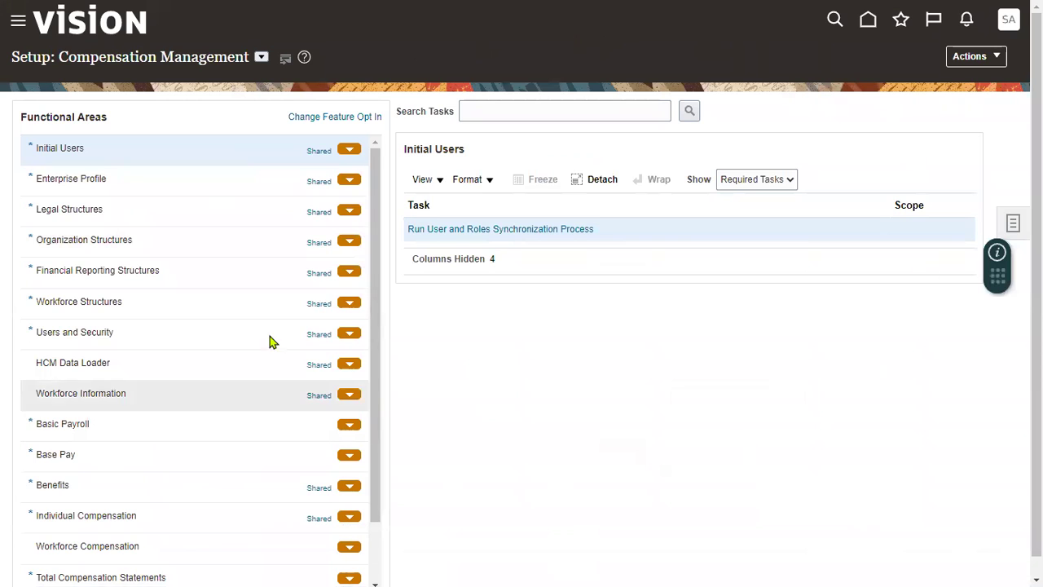